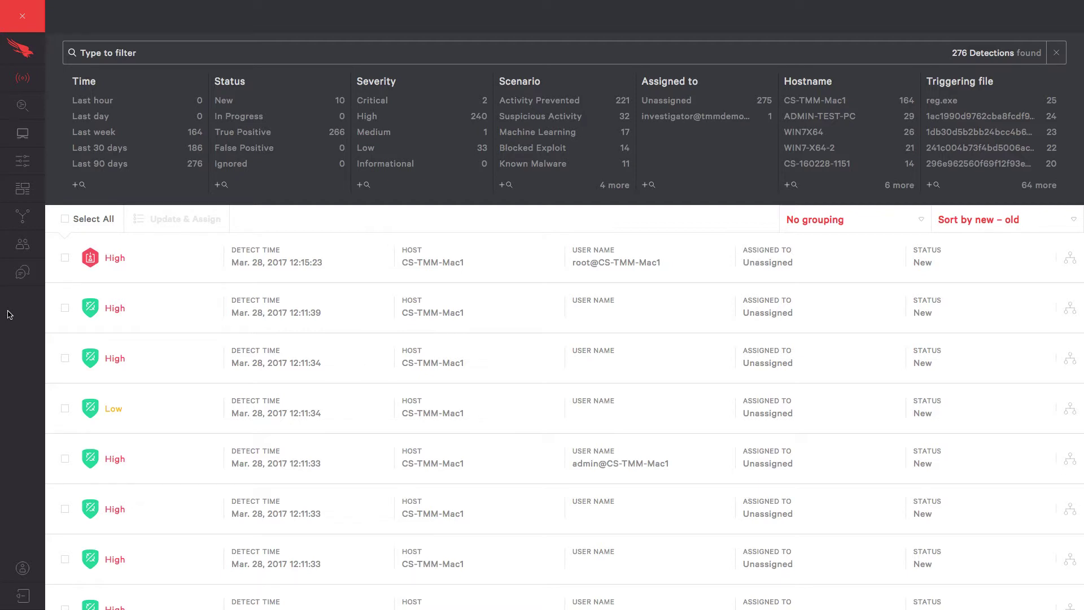
Step: Expand the Falcon navigation sidebar and scroll through its sections: Activity, Investigate, Hosts, Configuration, Dashboards
{"action": "mouse_move", "coordinate": [26, 195]}
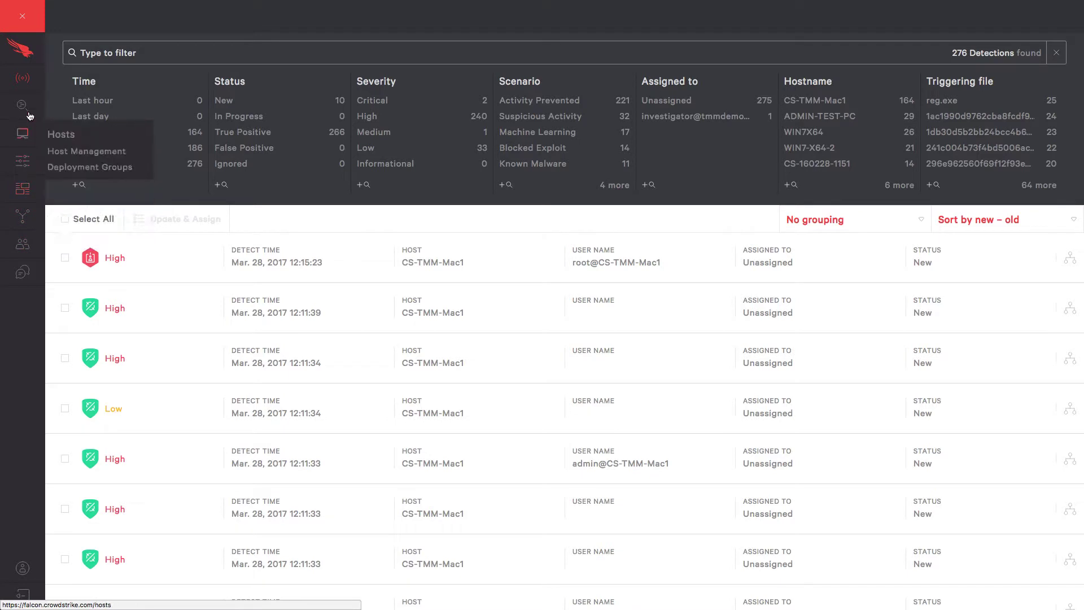
{"action": "mouse_move", "coordinate": [26, 74]}
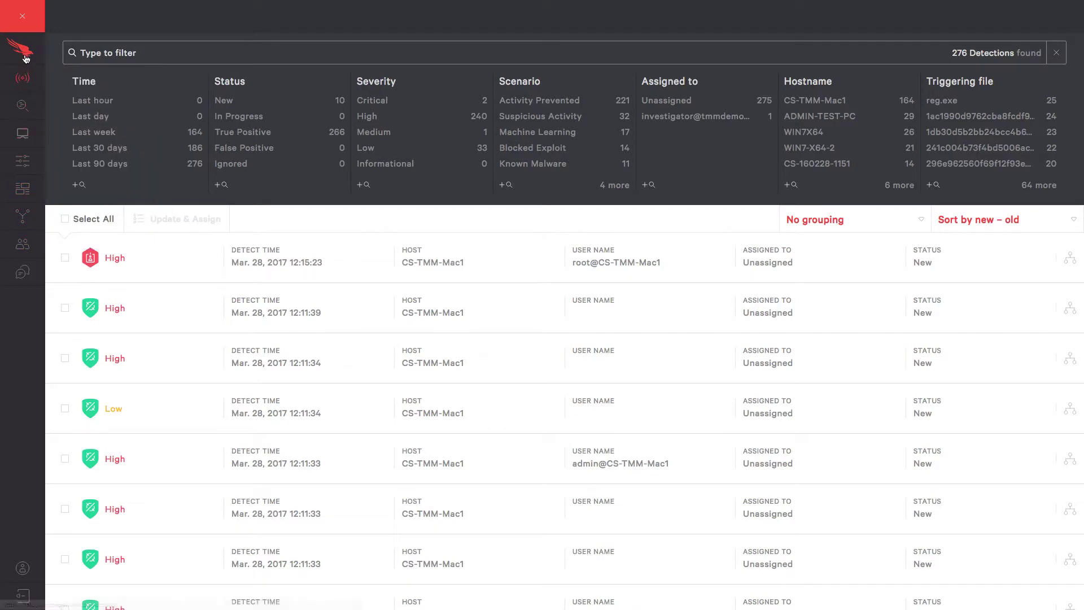
{"action": "left_click", "coordinate": [26, 58]}
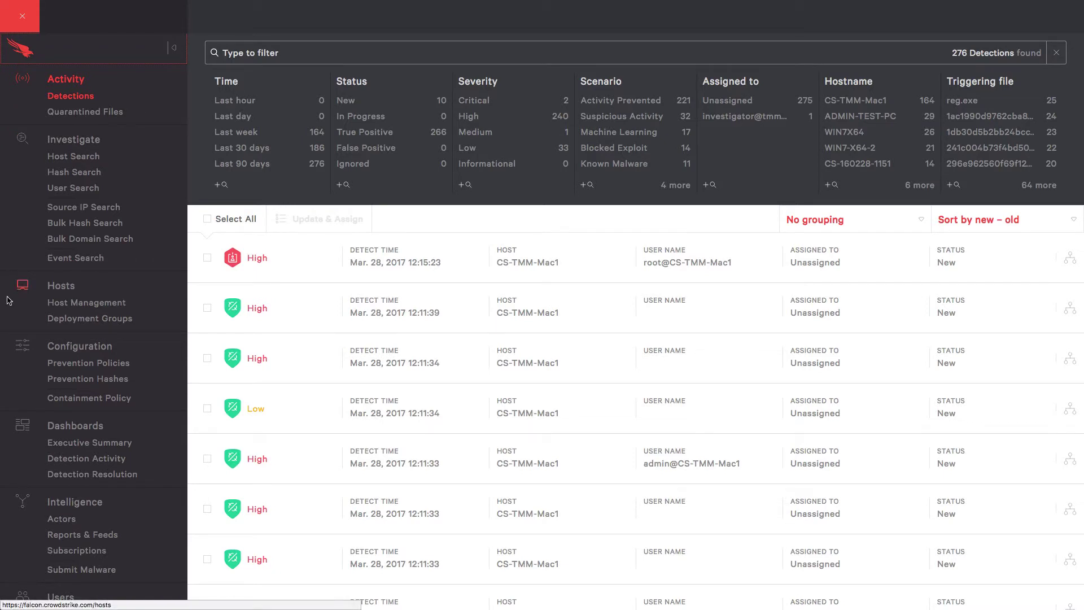
{"action": "scroll", "coordinate": [19, 352], "scroll_direction": "down", "scroll_amount": 2}
{"action": "scroll", "coordinate": [19, 352], "scroll_direction": "down", "scroll_amount": 3}
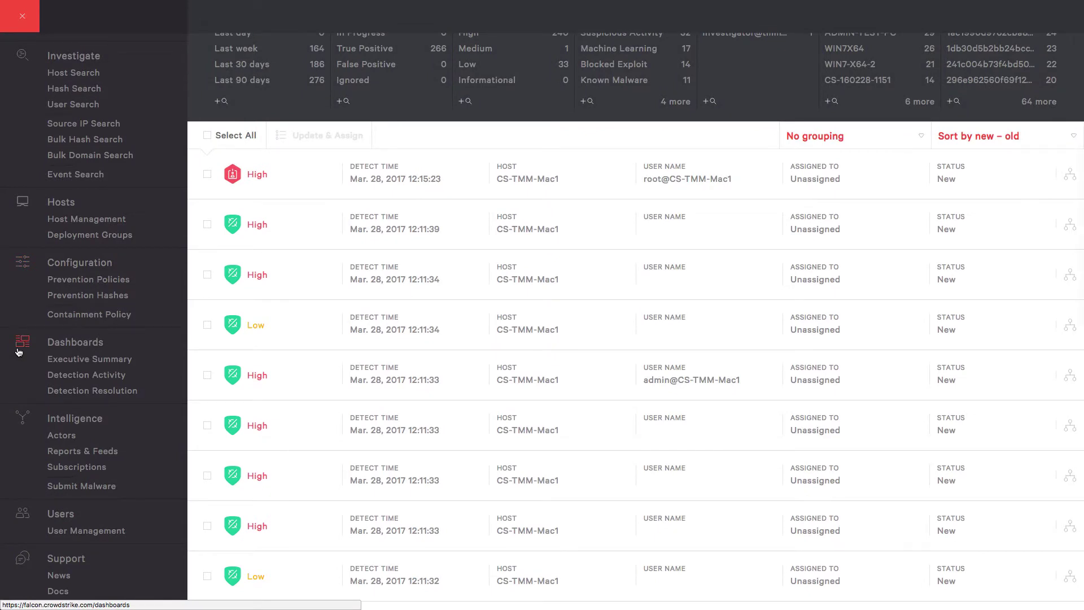
{"action": "scroll", "coordinate": [19, 352], "scroll_direction": "down", "scroll_amount": 4}
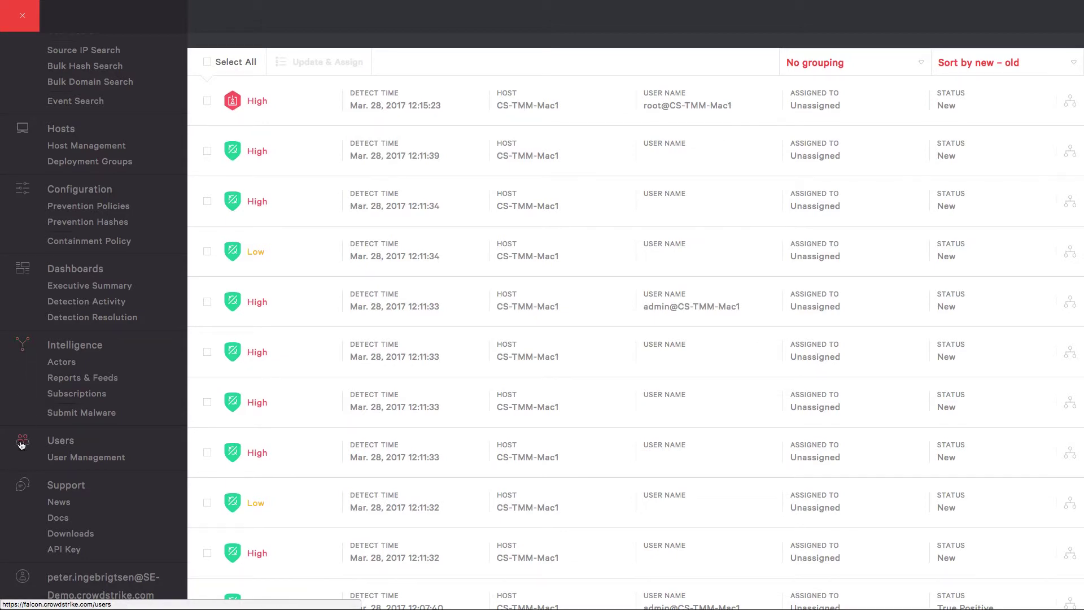
{"action": "scroll", "coordinate": [21, 446], "scroll_direction": "down", "scroll_amount": 5}
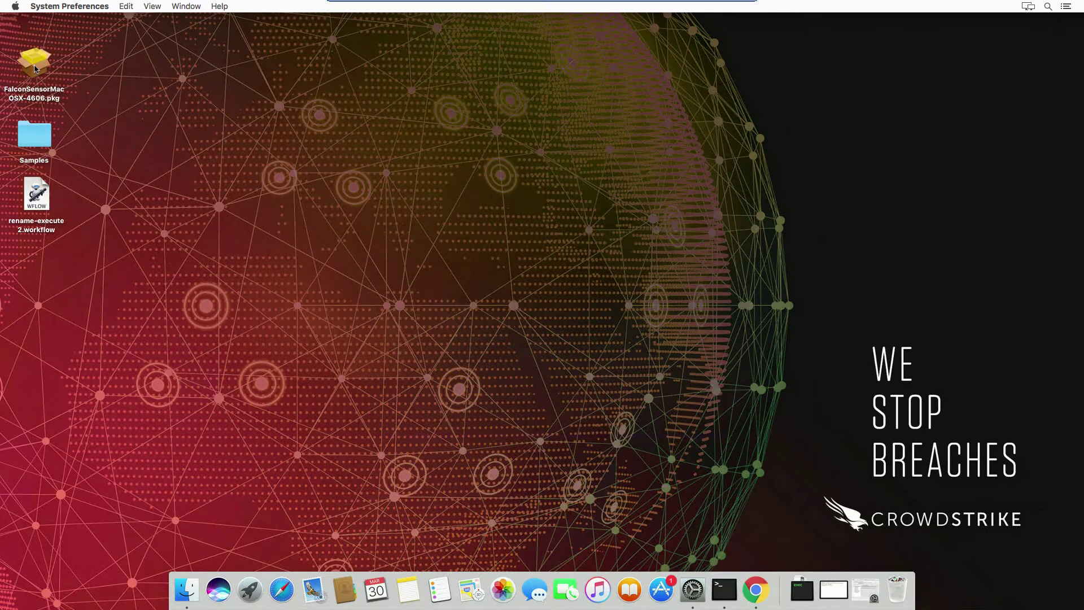
Step: Install the Mac Falcon Sensor from FalconSensorMacOSX-4606.pkg with the admin password, then close the installer
{"action": "double_click", "coordinate": [35, 69]}
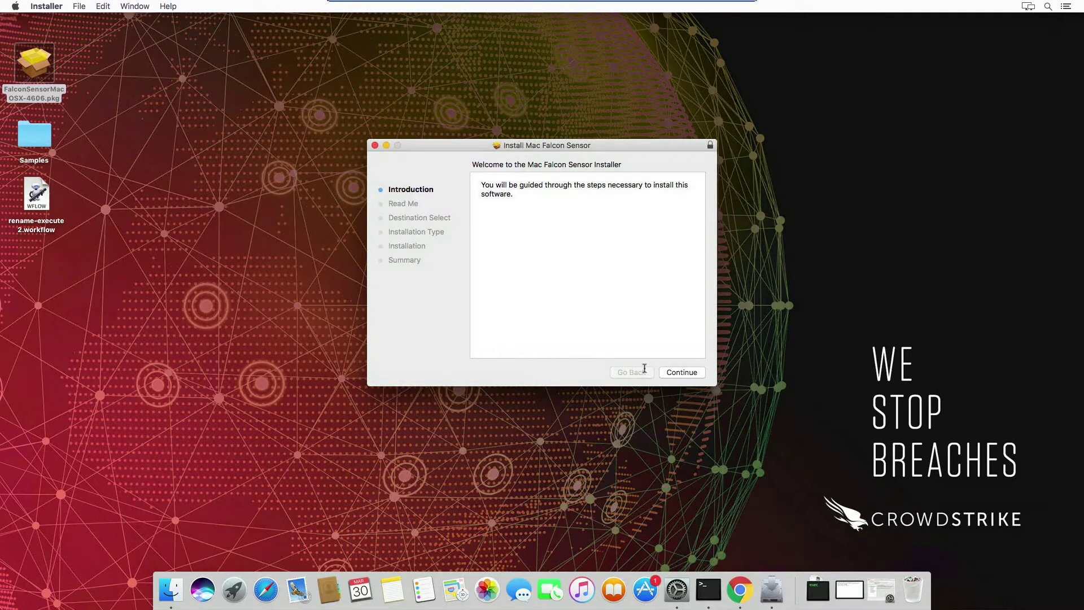
{"action": "left_click", "coordinate": [683, 374]}
{"action": "left_click", "coordinate": [683, 375]}
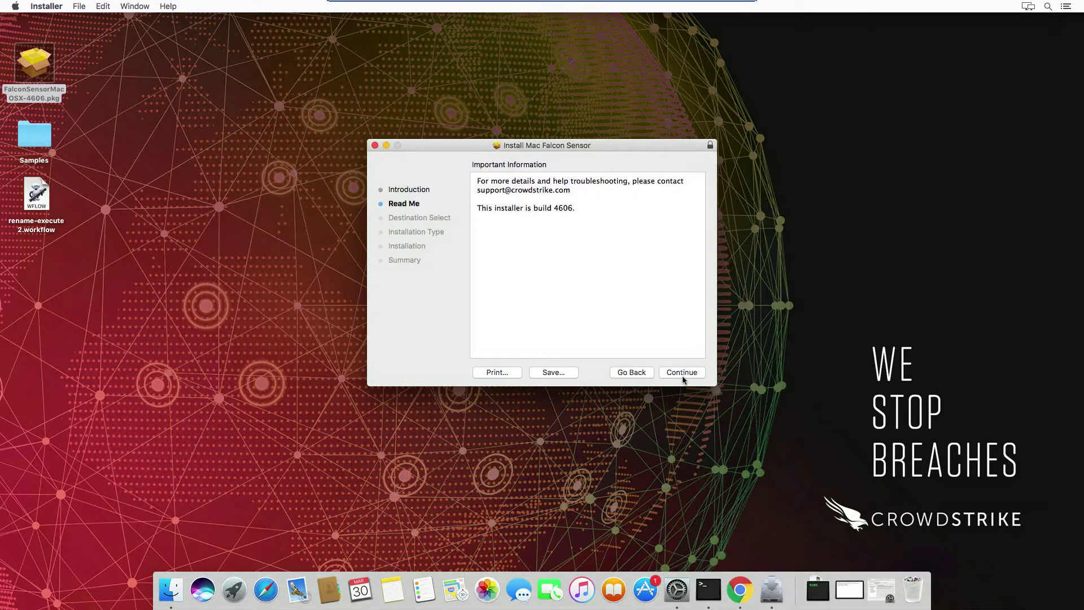
{"action": "left_click", "coordinate": [683, 376]}
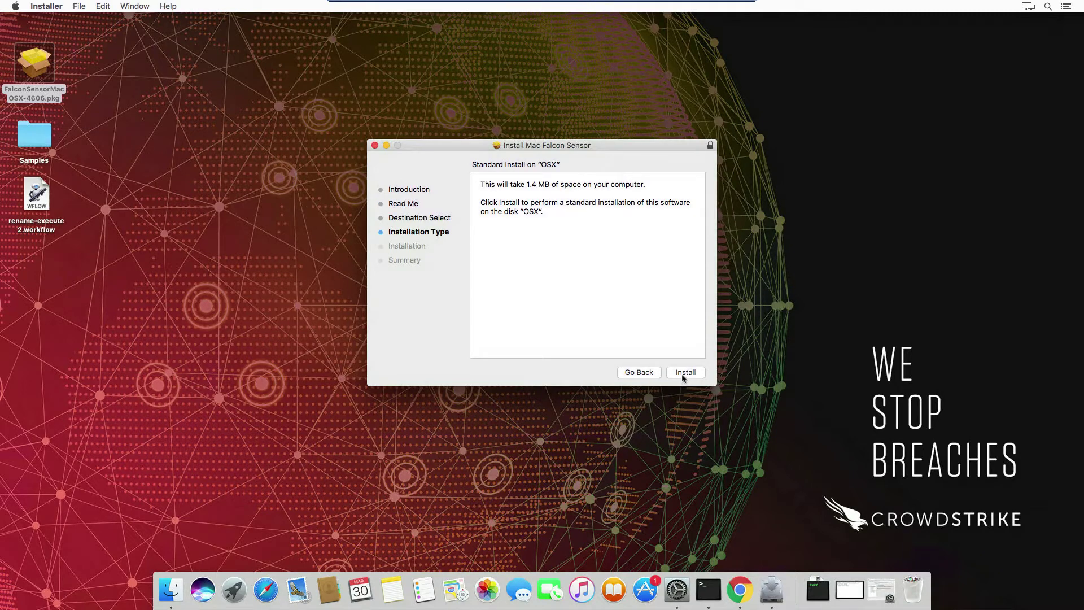
{"action": "left_click", "coordinate": [682, 375]}
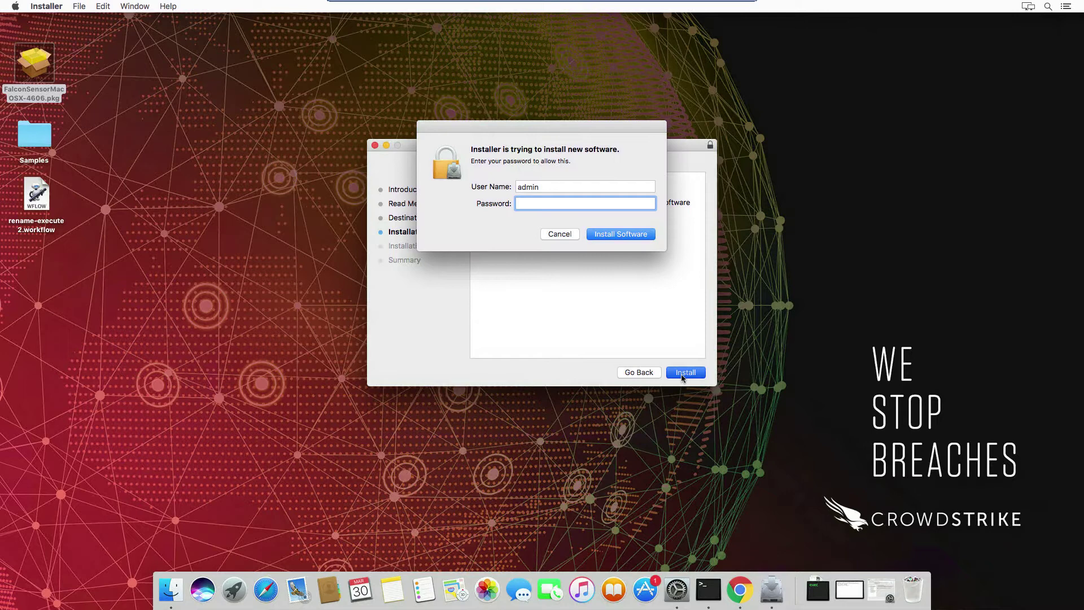
{"action": "type", "text": "•••••••••"}
{"action": "key", "text": "Return"}
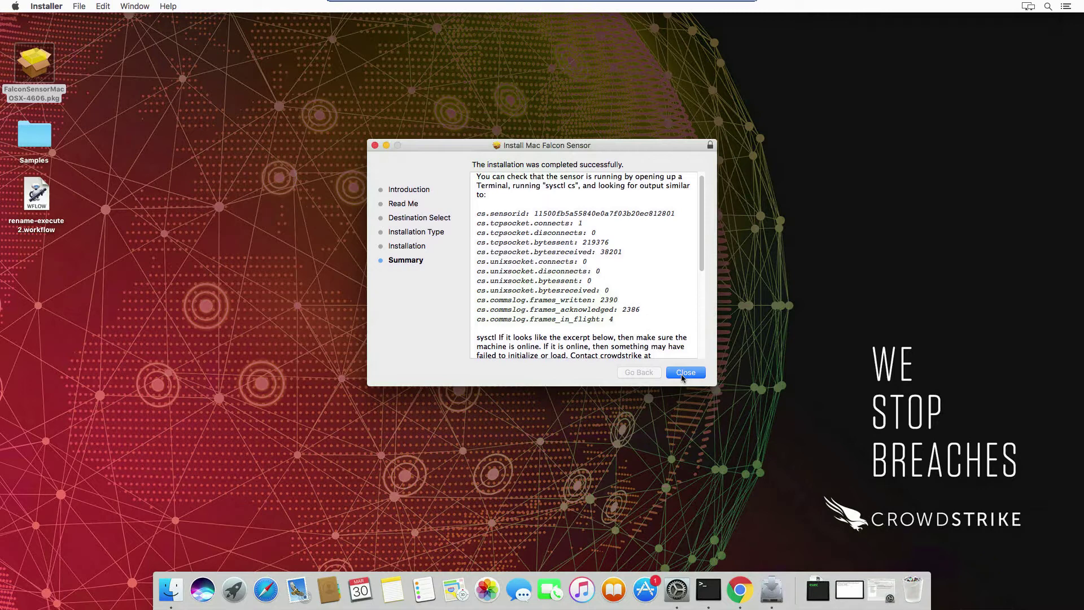
{"action": "left_click", "coordinate": [685, 372]}
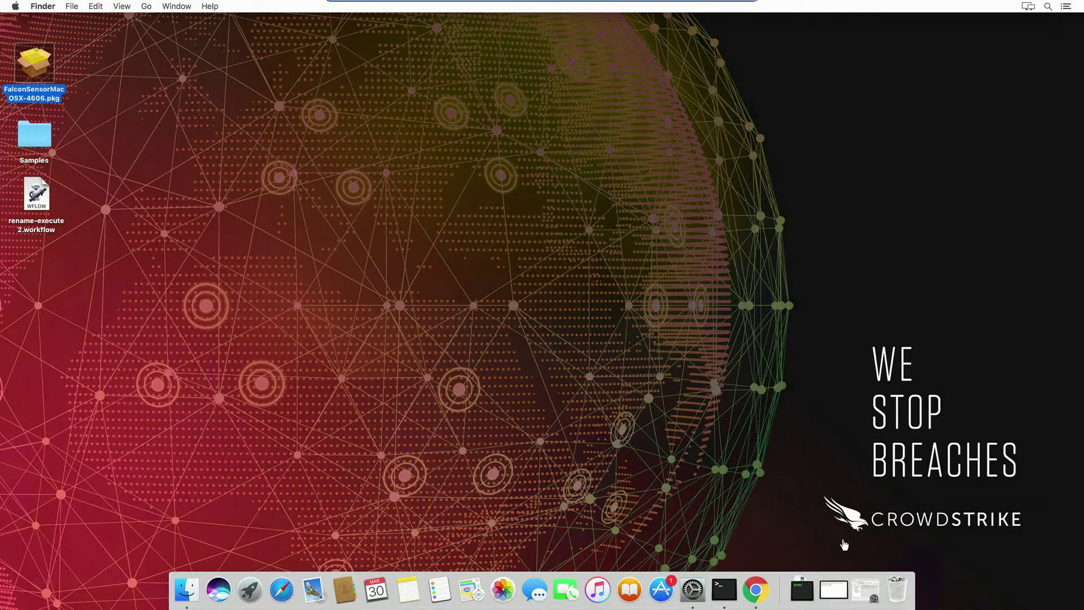
Step: Check the computer name CS-TMM-MacDemo in Sharing preferences, close them, and return to the Falcon console
{"action": "left_click", "coordinate": [857, 589]}
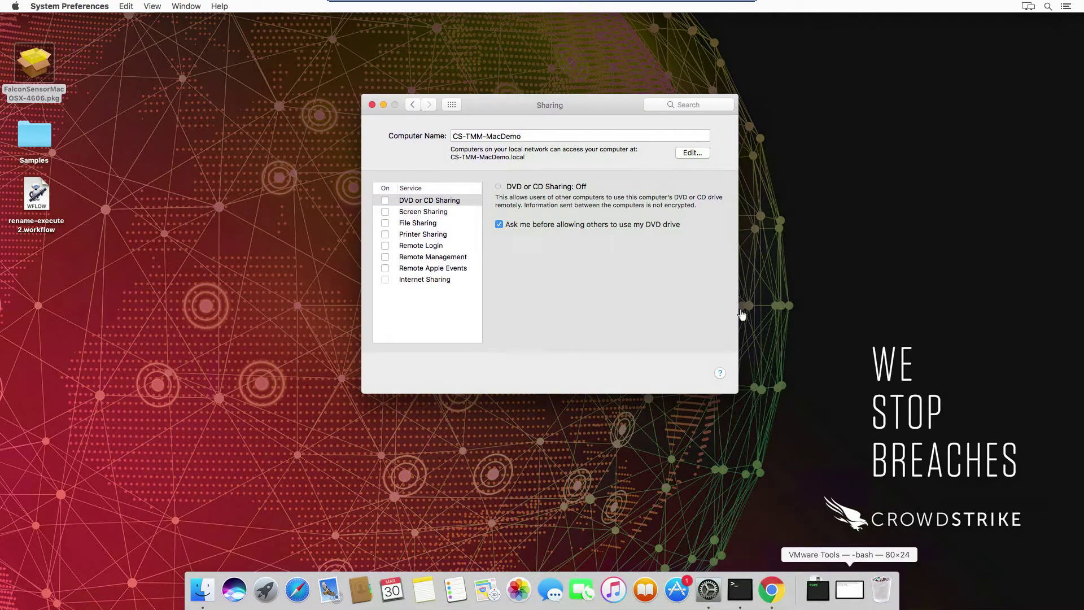
{"action": "triple_click", "coordinate": [523, 138]}
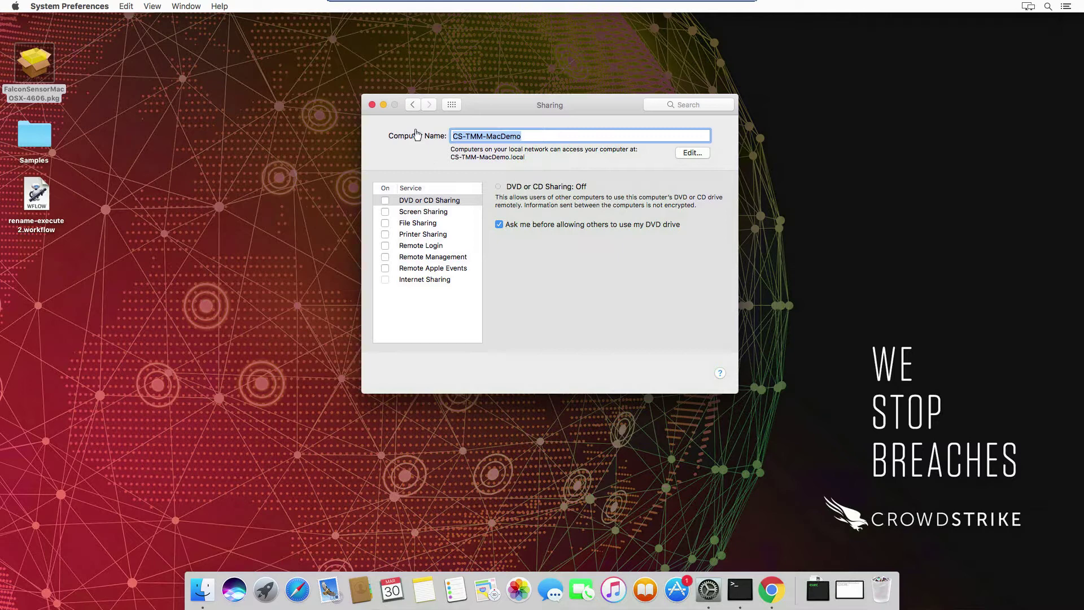
{"action": "left_click", "coordinate": [372, 105]}
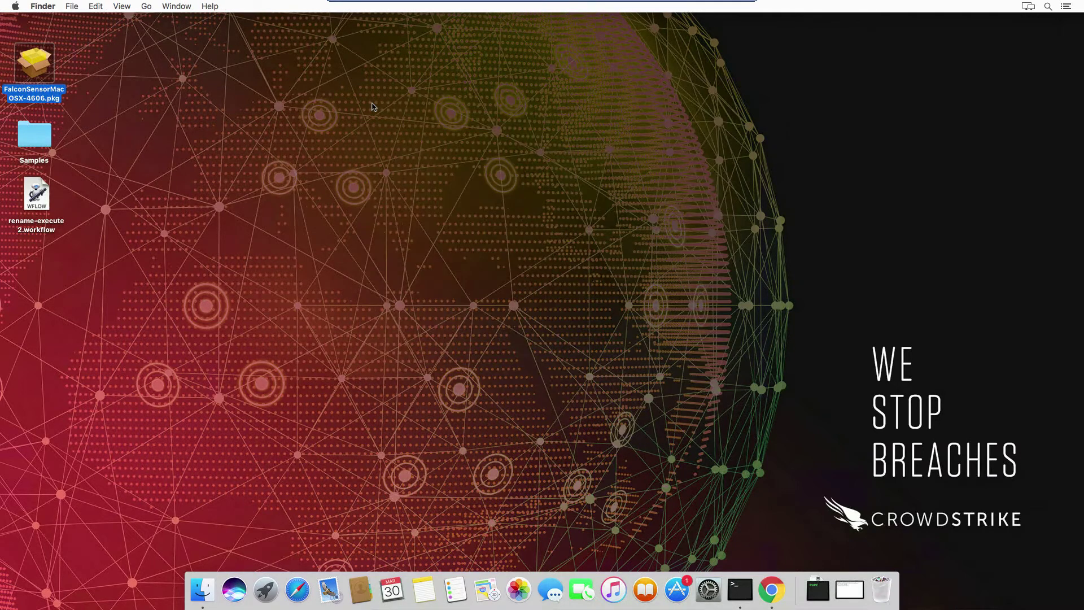
{"action": "key", "text": "ctrl+Left"}
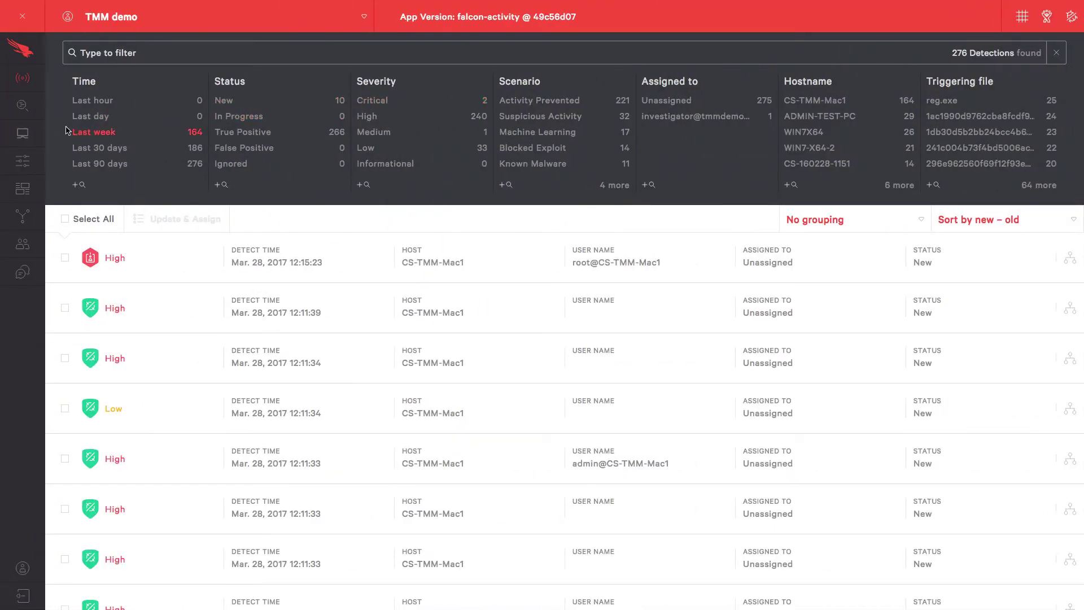
Step: Filter Falcon hosts to Sierra (10.12), open CS-TMM-MacDemo's details, then return to the desktop
{"action": "left_click", "coordinate": [30, 137]}
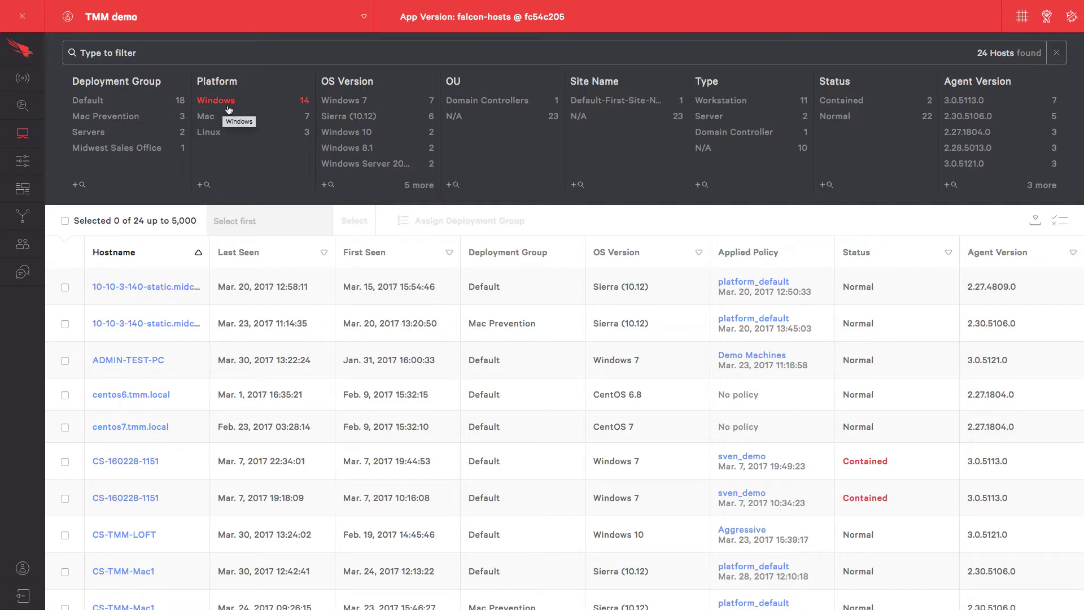
{"action": "left_click", "coordinate": [362, 116]}
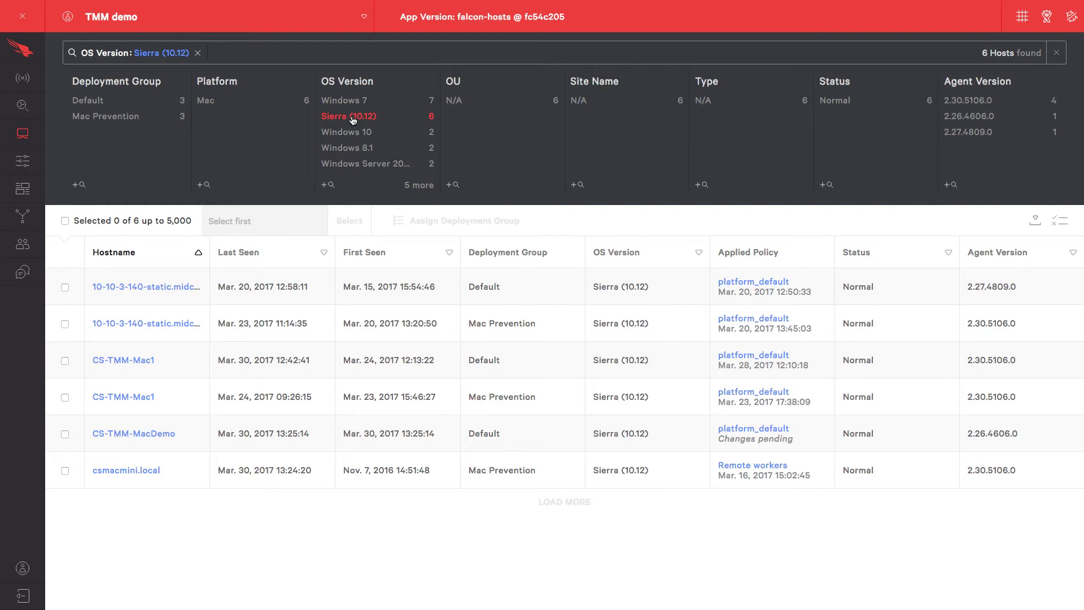
{"action": "left_click", "coordinate": [98, 435]}
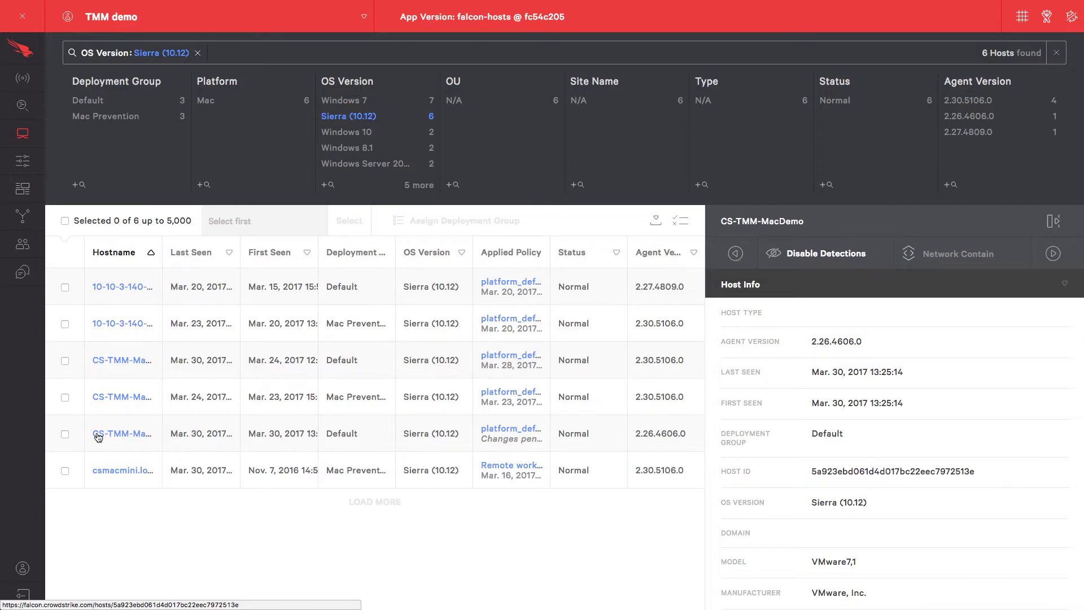
{"action": "key", "text": "ctrl+Right"}
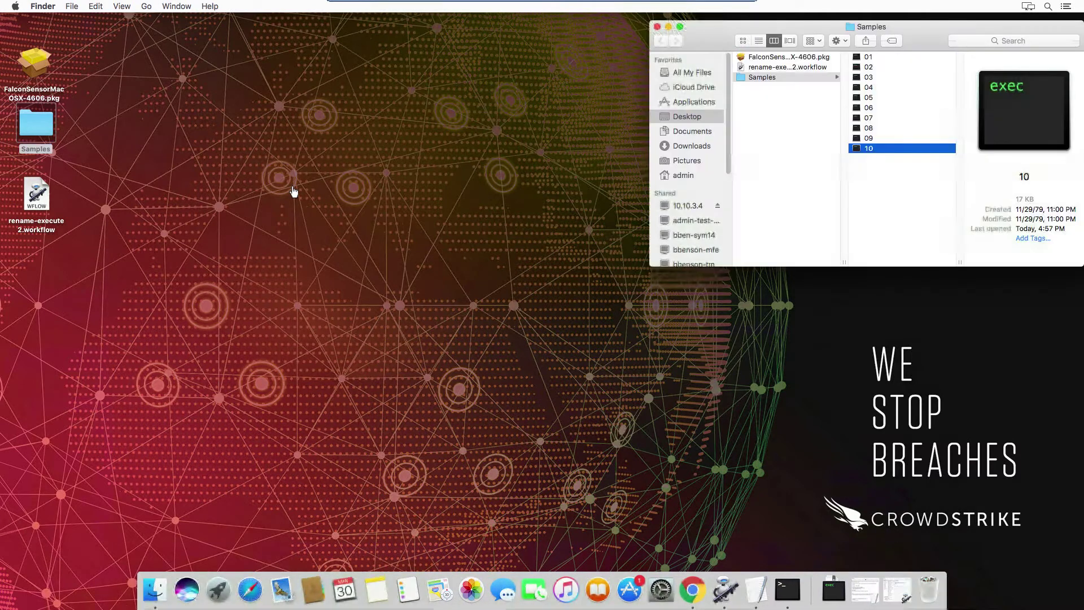
Step: Launch Activity Monitor beside the Automator workflow and run its AppleScript to open all ten samples
{"action": "left_click", "coordinate": [726, 590]}
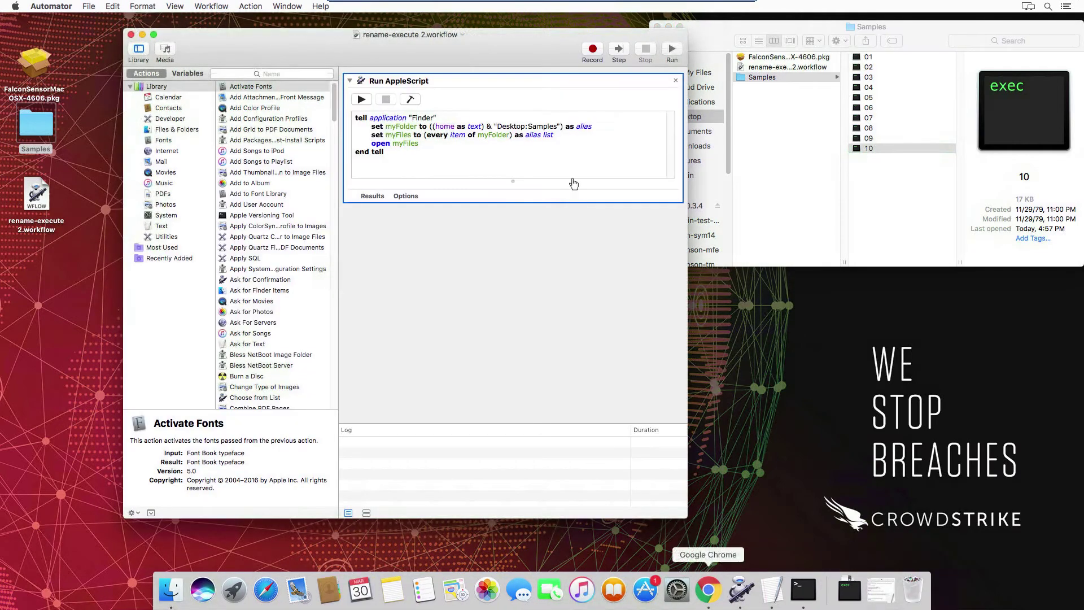
{"action": "left_click_drag", "start_coordinate": [493, 37], "coordinate": [442, 30]}
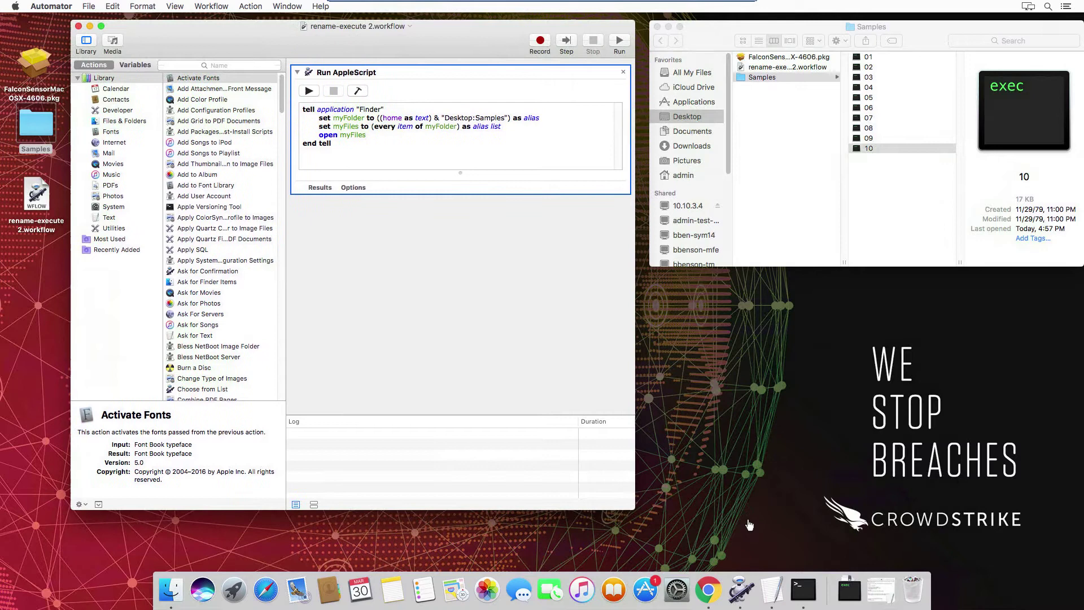
{"action": "left_click", "coordinate": [1048, 7]}
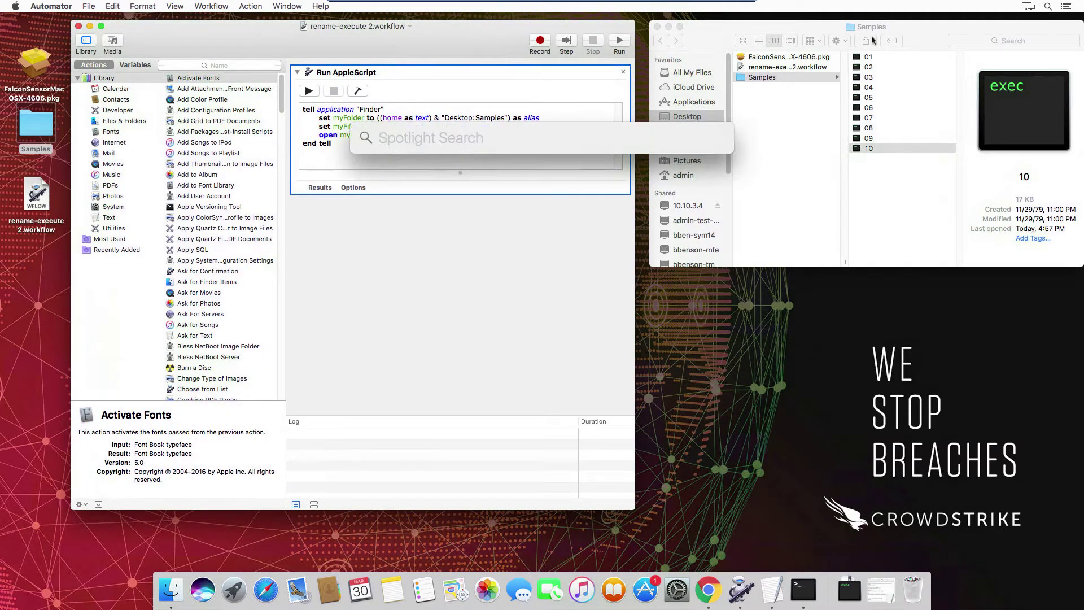
{"action": "type", "text": "act"}
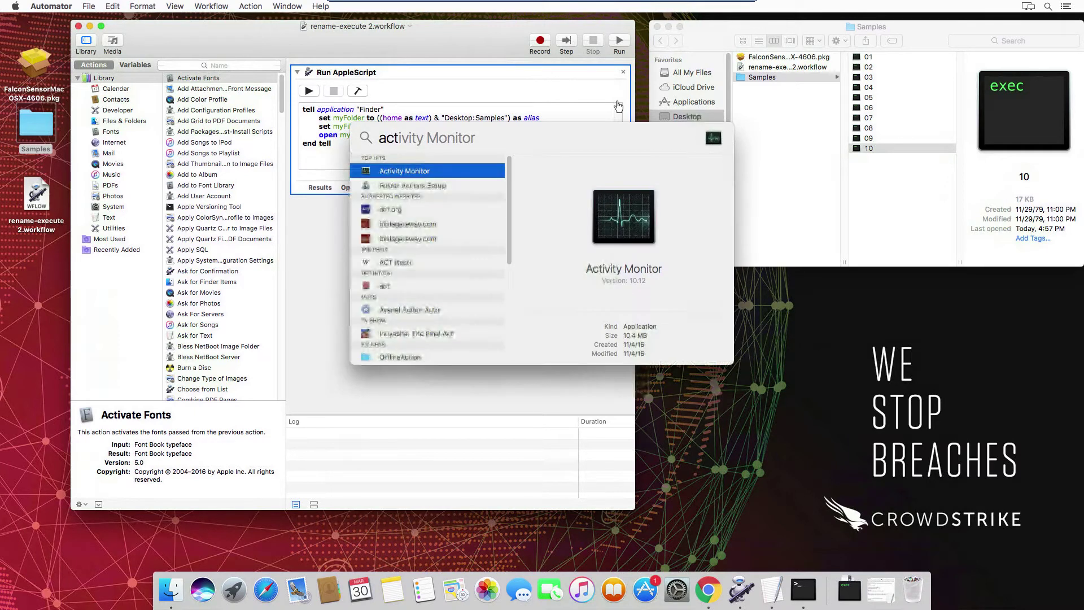
{"action": "key", "text": "Return"}
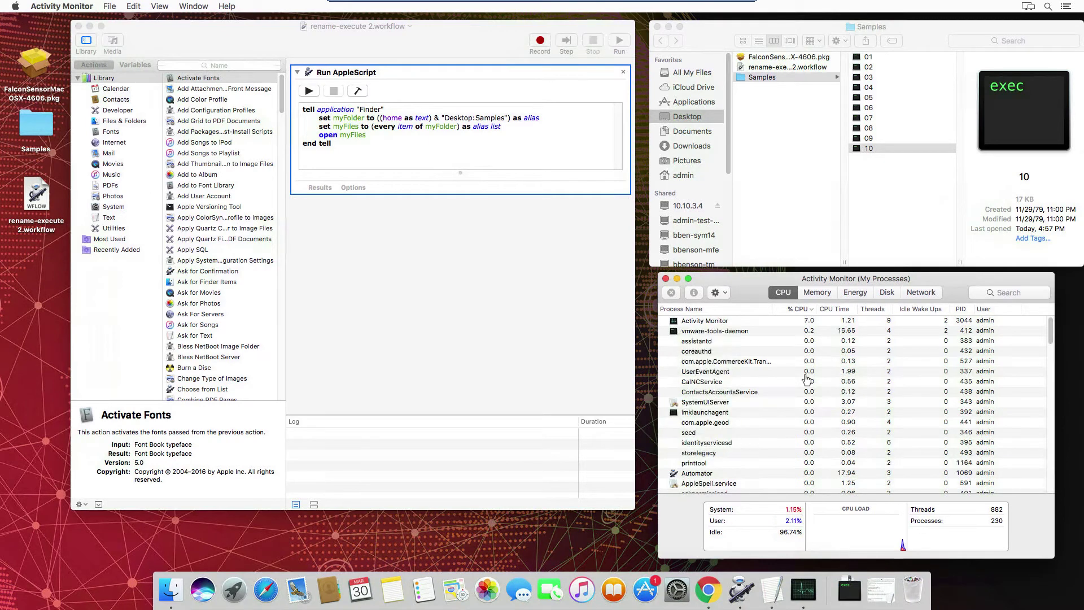
{"action": "left_click", "coordinate": [310, 92]}
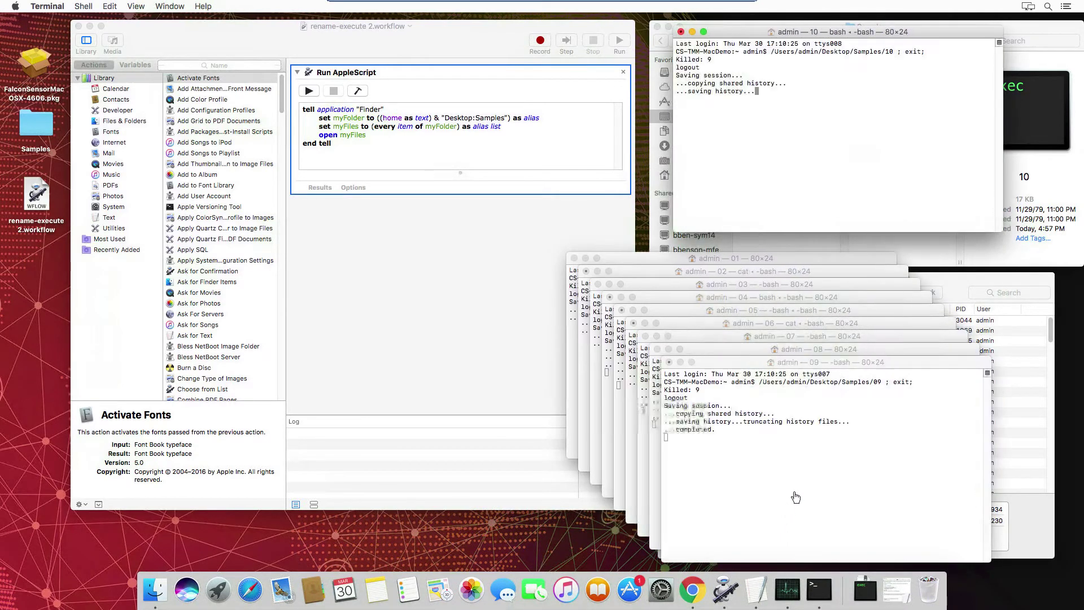
Step: Inspect the sample 10 and 08 Terminal windows for 'Killed: 9' and close window 08
{"action": "left_click", "coordinate": [948, 284]}
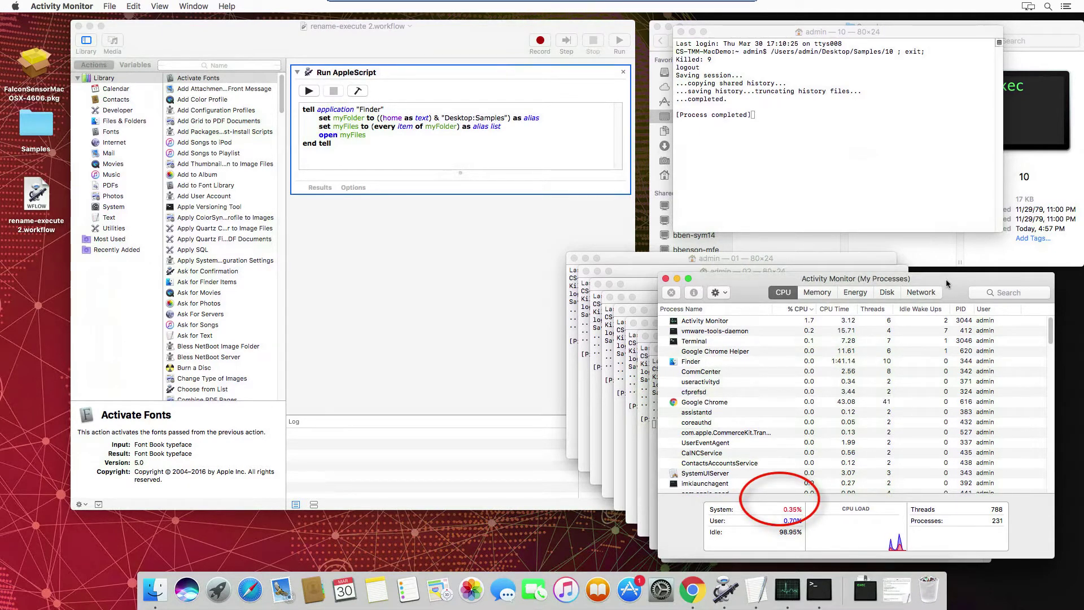
{"action": "left_click", "coordinate": [712, 39]}
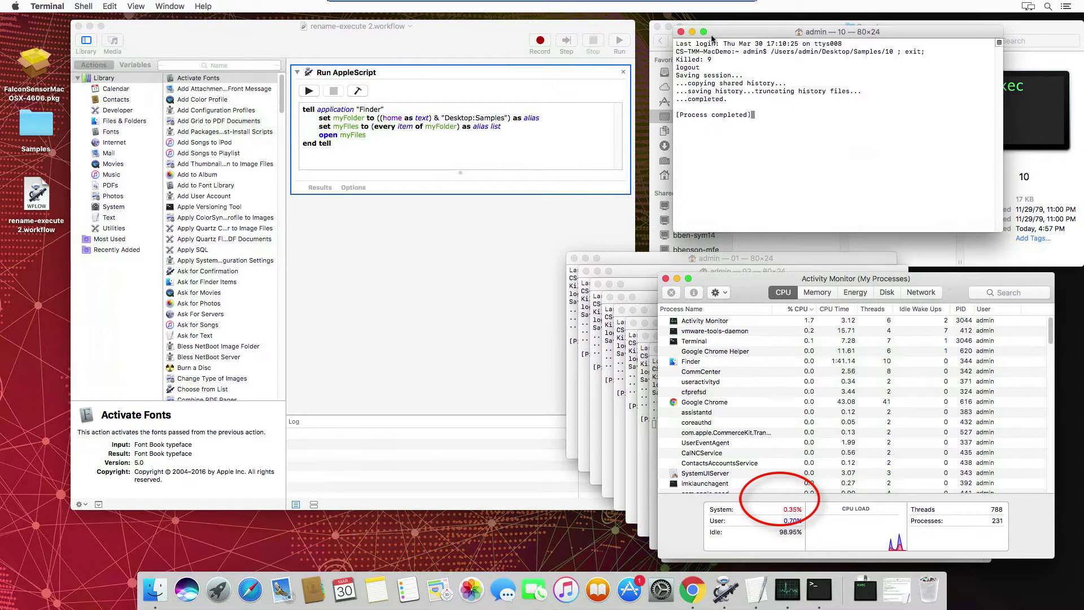
{"action": "left_click", "coordinate": [654, 397]}
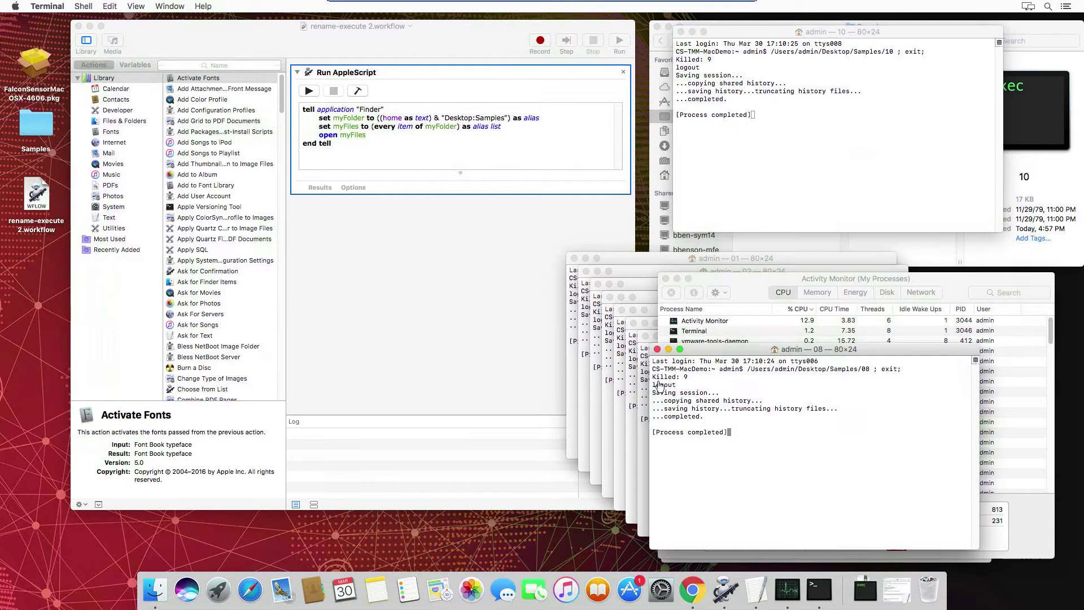
{"action": "left_click_drag", "start_coordinate": [654, 378], "coordinate": [692, 377]}
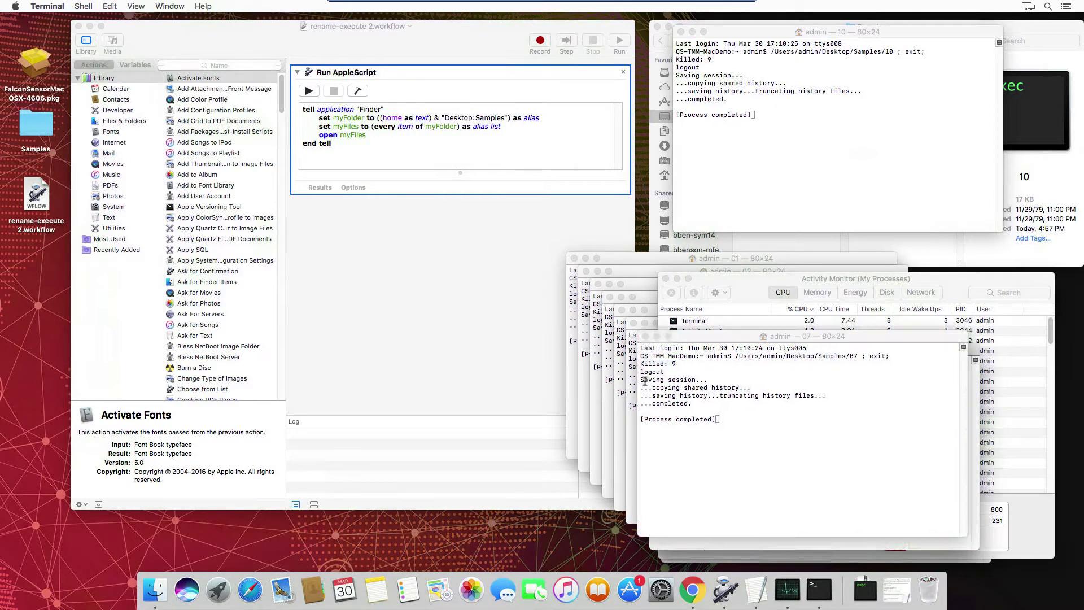
{"action": "key", "text": "super+w"}
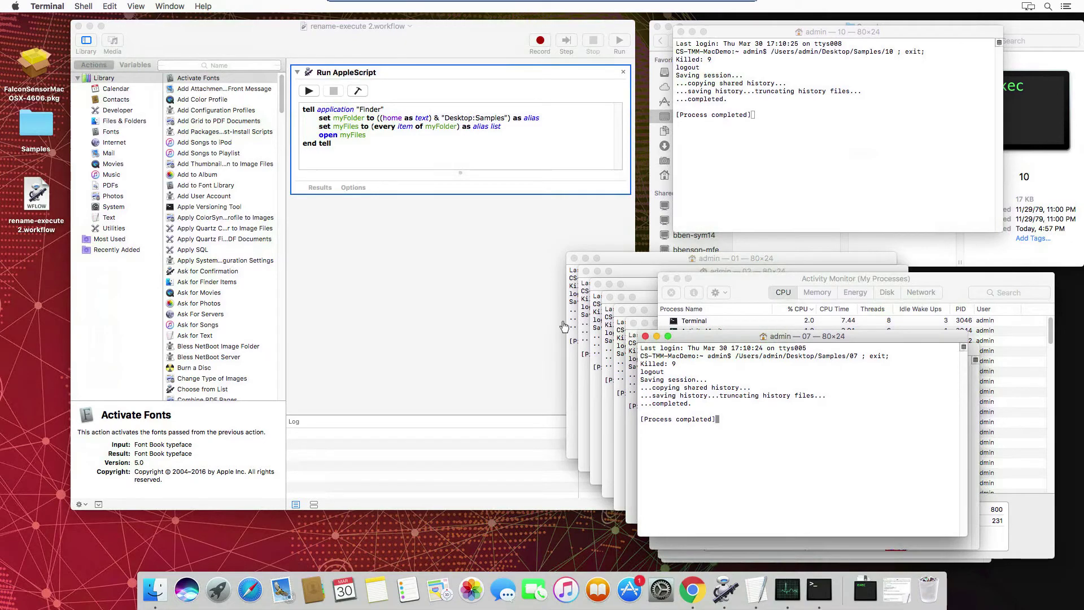
{"action": "key", "text": "ctrl+Left"}
Step: Filter Falcon detections to status New and open detections 01 and 05
{"action": "mouse_move", "coordinate": [23, 80]}
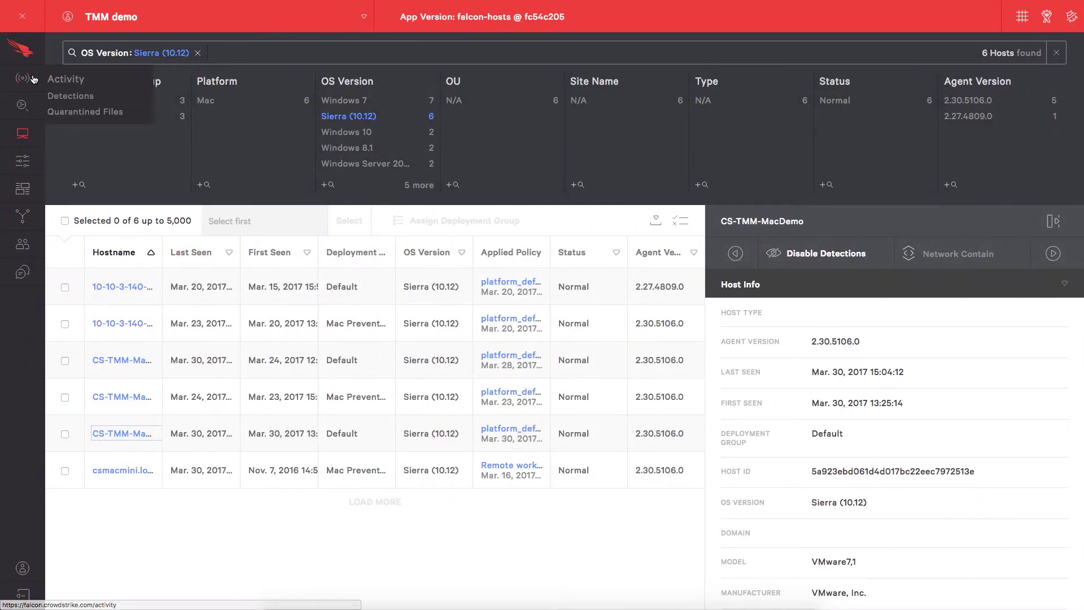
{"action": "left_click", "coordinate": [66, 96]}
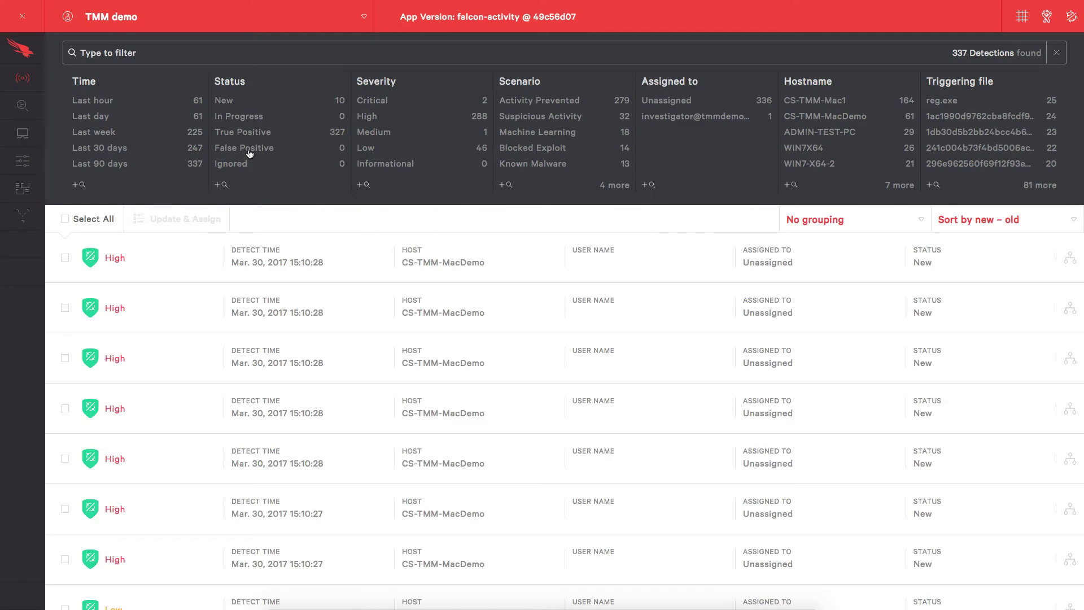
{"action": "left_click", "coordinate": [225, 102]}
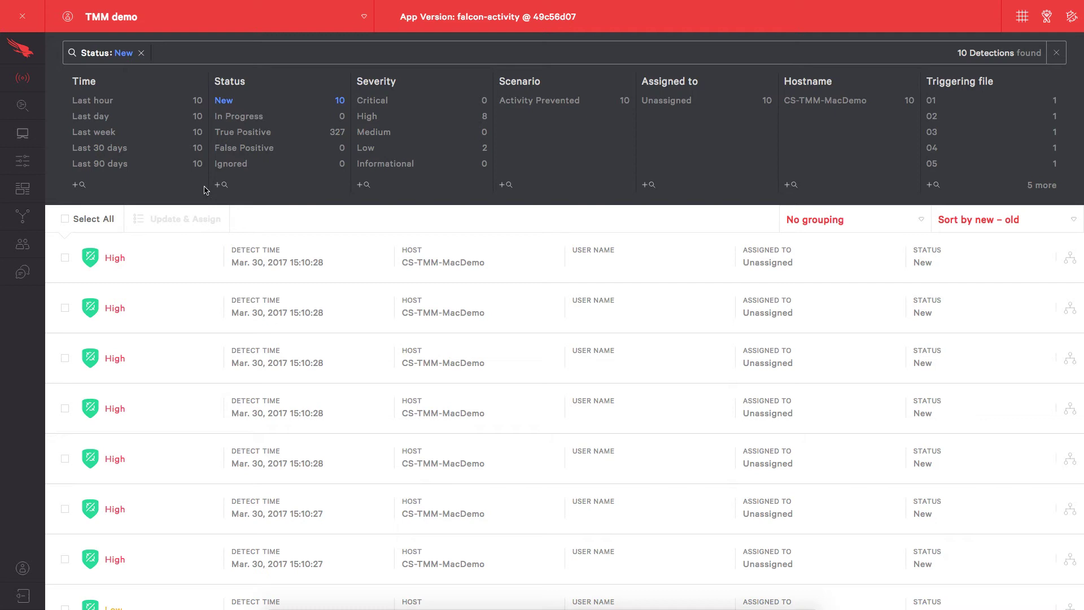
{"action": "left_click", "coordinate": [119, 265]}
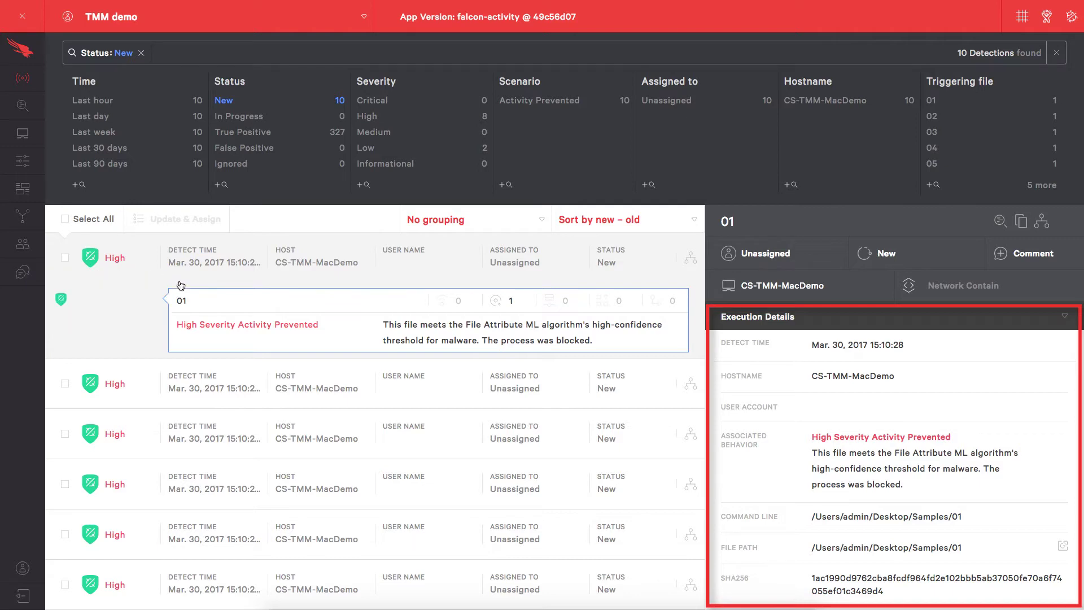
{"action": "left_click", "coordinate": [200, 377]}
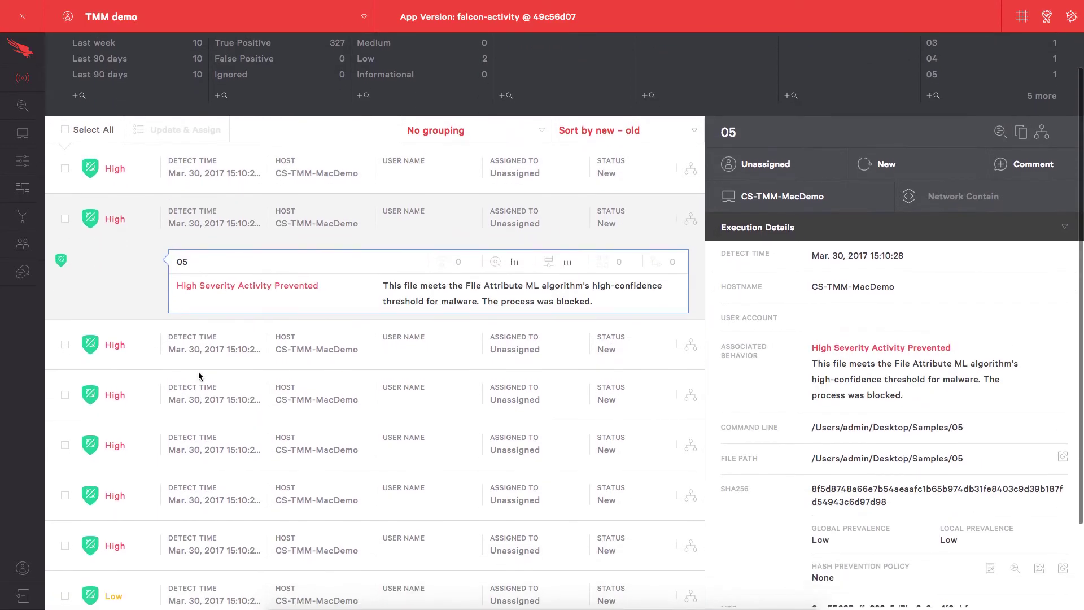
Step: Review detection 05's blocked-malware execution details, then return to the Mac desktop
{"action": "scroll", "coordinate": [198, 371], "scroll_direction": "down", "scroll_amount": 4}
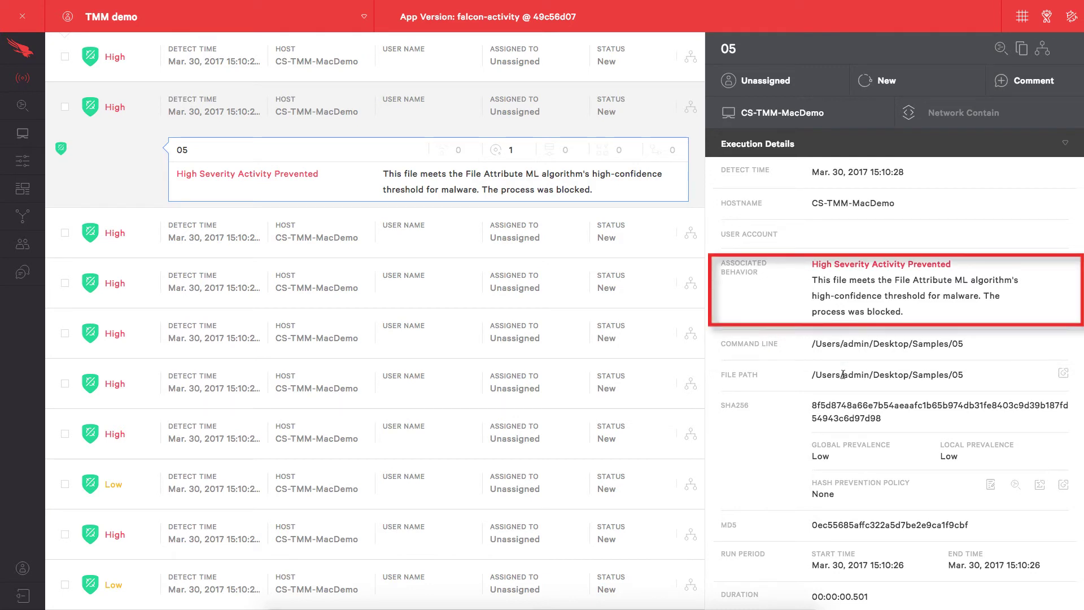
{"action": "scroll", "coordinate": [843, 375], "scroll_direction": "down", "scroll_amount": 3}
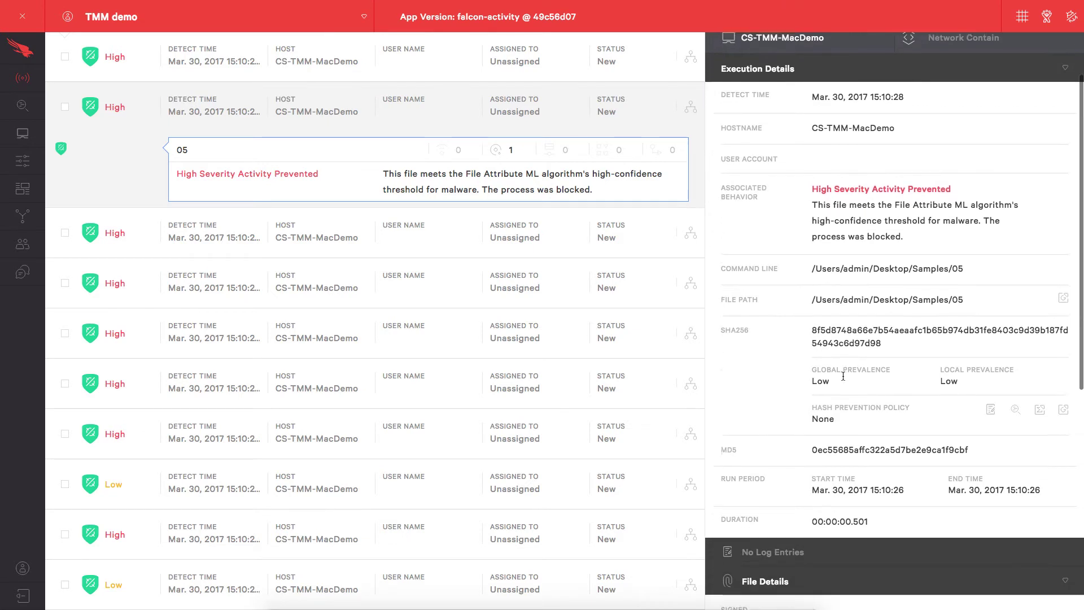
{"action": "scroll", "coordinate": [826, 391], "scroll_direction": "down", "scroll_amount": 3}
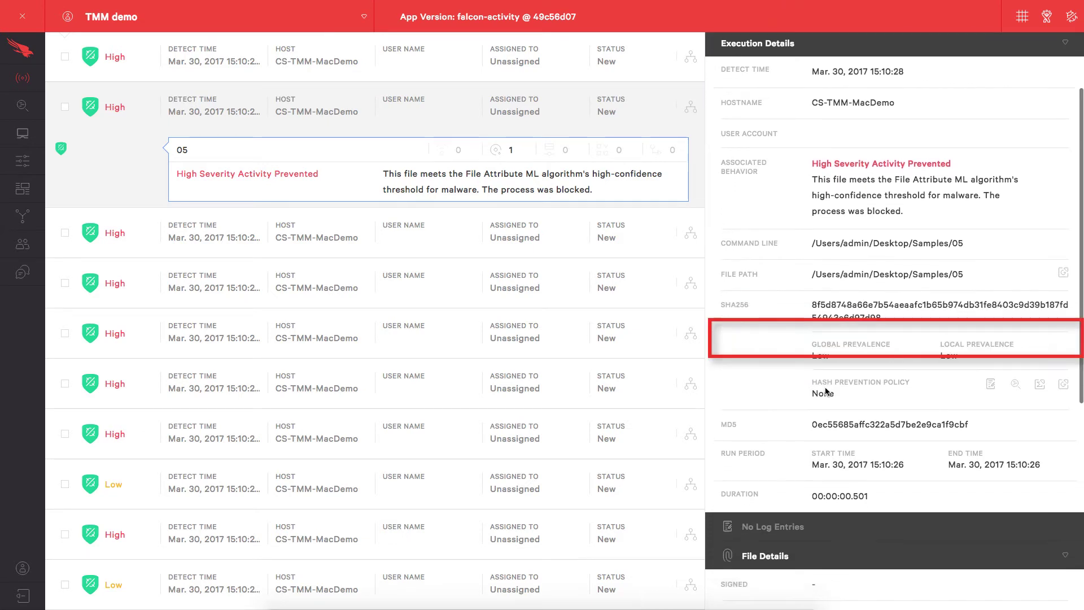
{"action": "scroll", "coordinate": [825, 387], "scroll_direction": "down", "scroll_amount": 4}
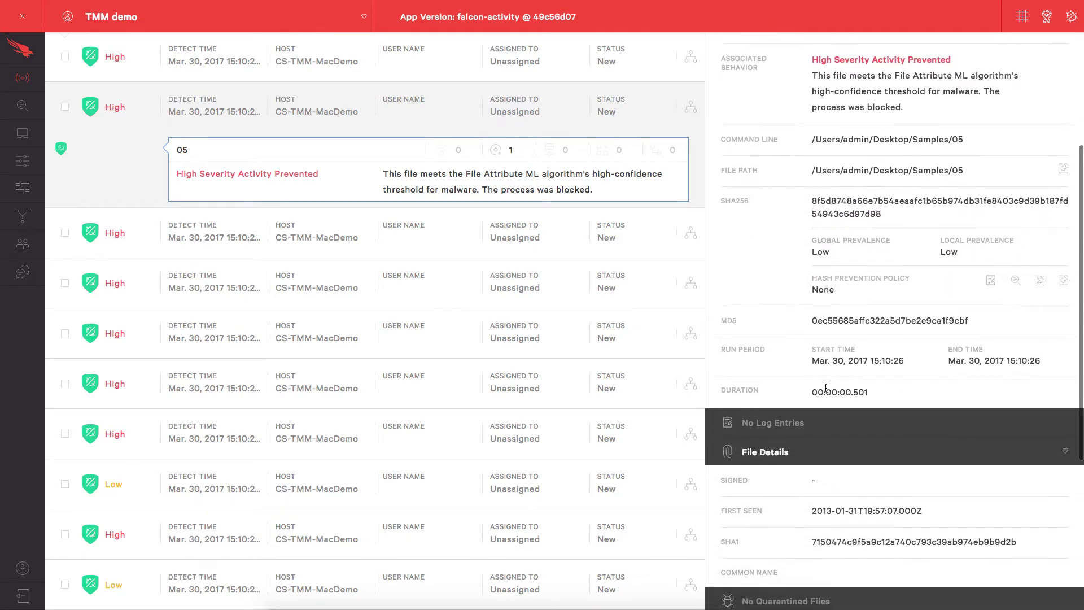
{"action": "scroll", "coordinate": [826, 388], "scroll_direction": "down", "scroll_amount": 4}
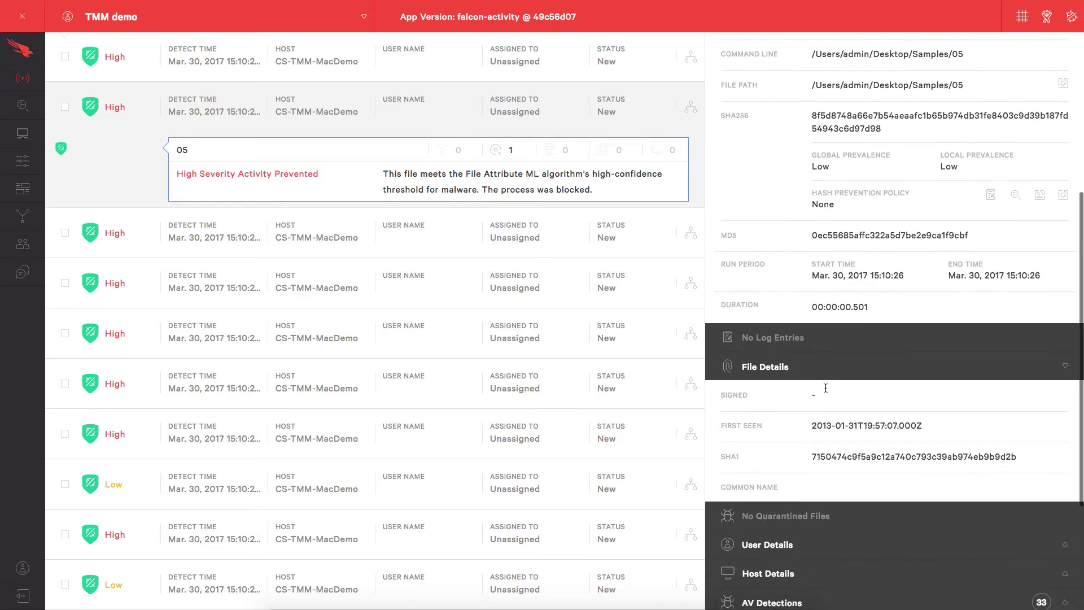
{"action": "scroll", "coordinate": [826, 388], "scroll_direction": "down", "scroll_amount": 3}
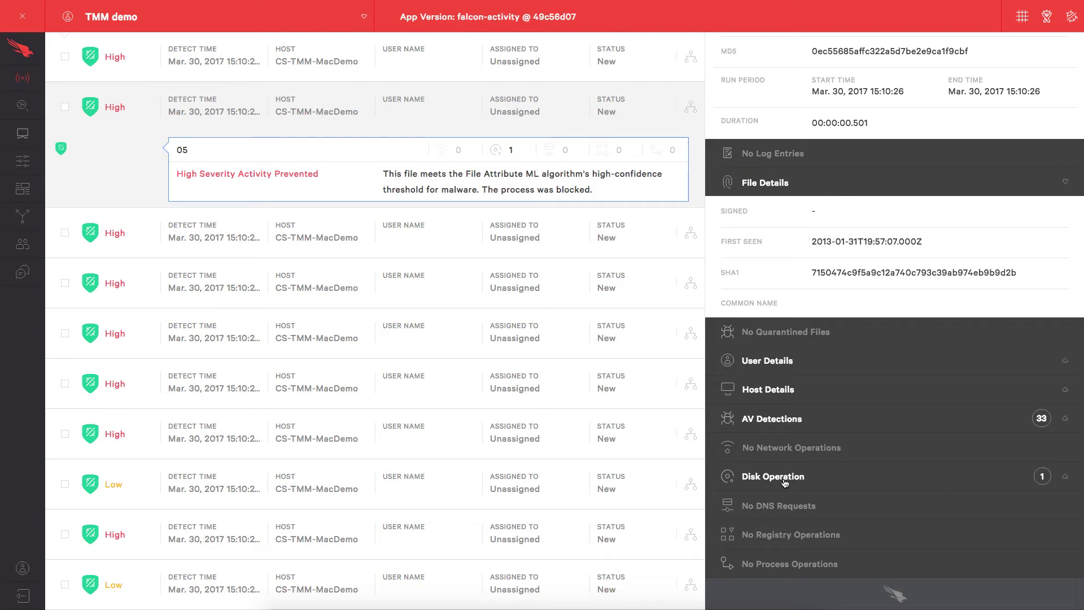
{"action": "scroll", "coordinate": [785, 483], "scroll_direction": "up", "scroll_amount": 10}
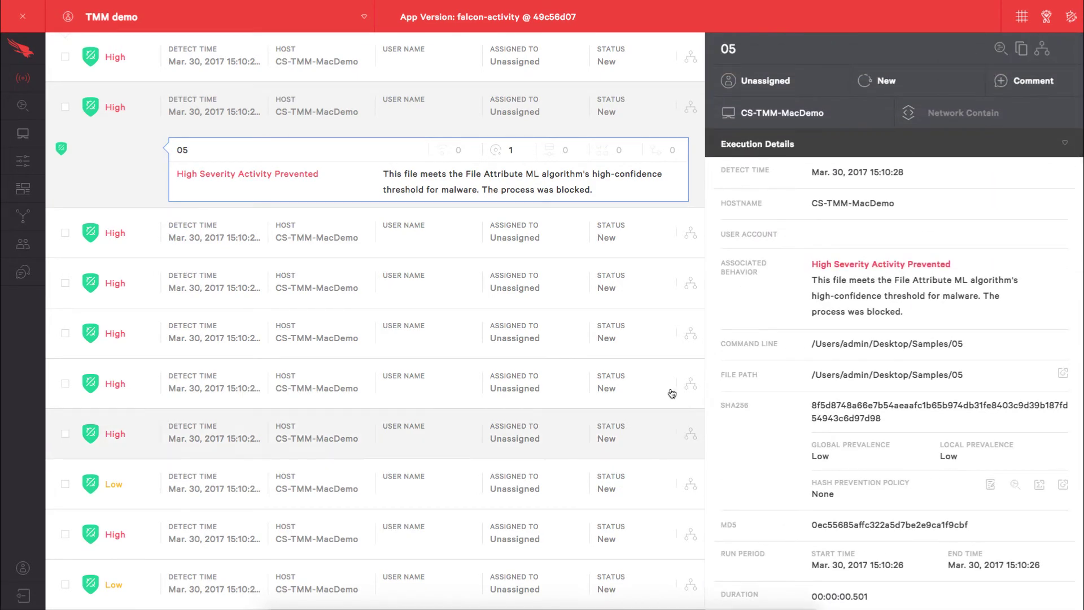
{"action": "scroll", "coordinate": [671, 325], "scroll_direction": "up", "scroll_amount": 4}
{"action": "key", "text": "ctrl+Right"}
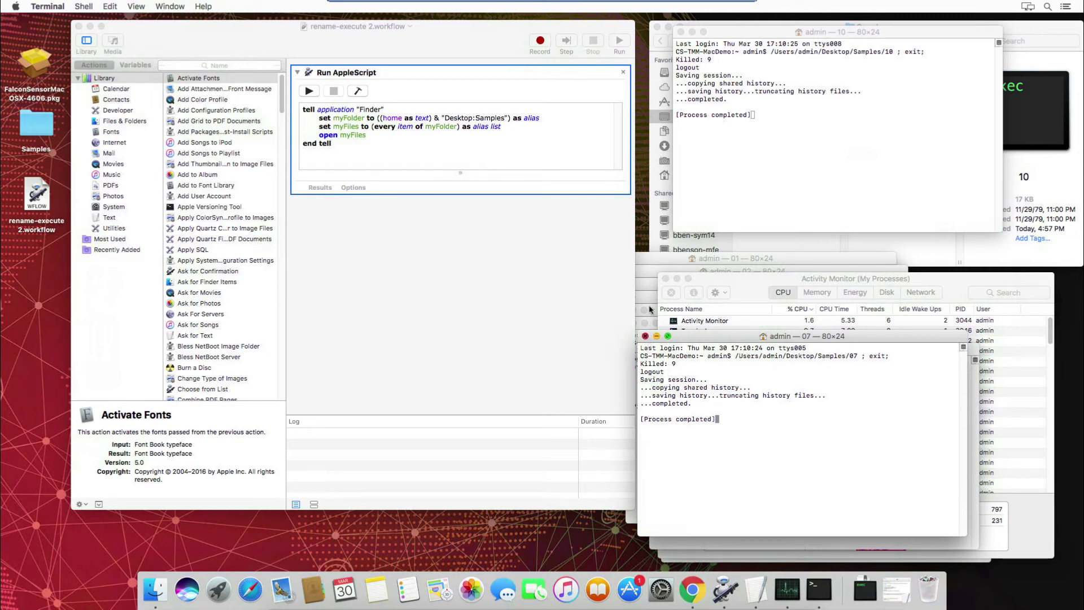
Step: Close the sample 07 Terminal window and quit Terminal from its Dock menu
{"action": "left_click", "coordinate": [645, 336]}
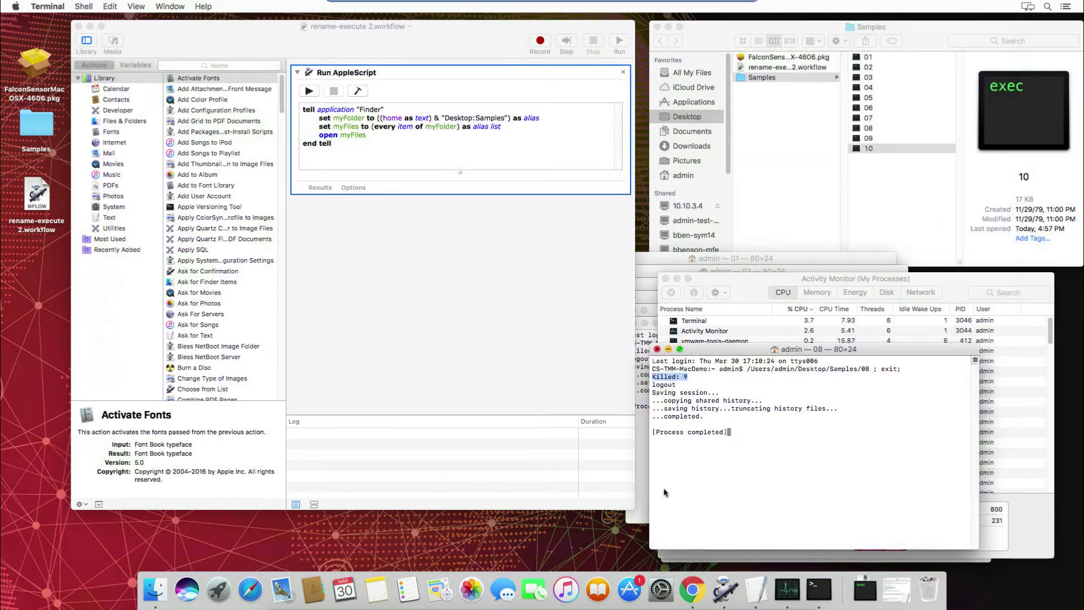
{"action": "right_click", "coordinate": [822, 589]}
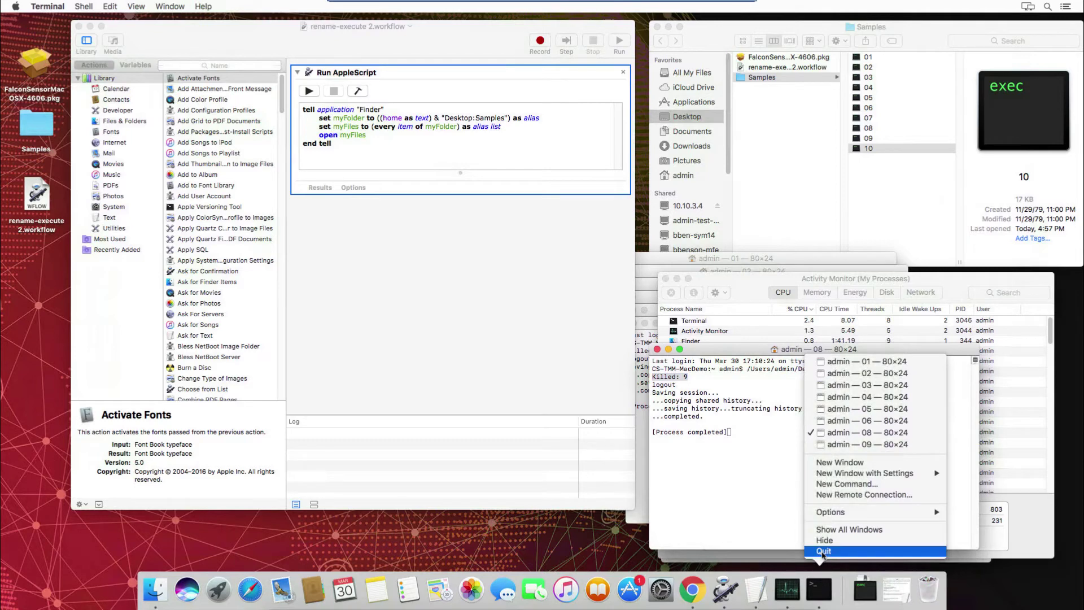
{"action": "left_click", "coordinate": [823, 552]}
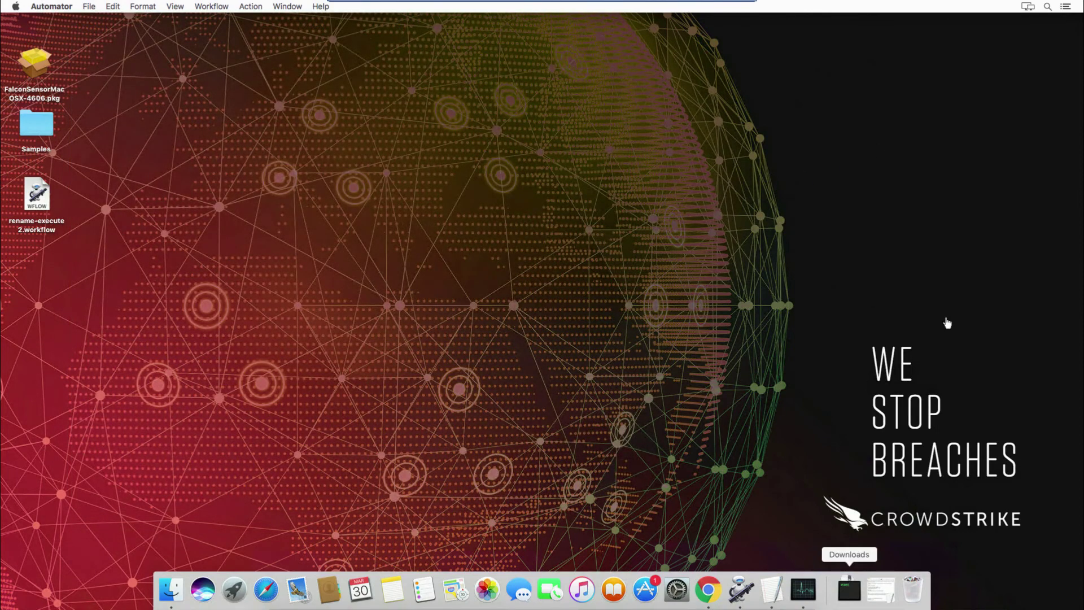
Step: Launch Terminal through a Spotlight search for 'ter'
{"action": "left_click", "coordinate": [1047, 8]}
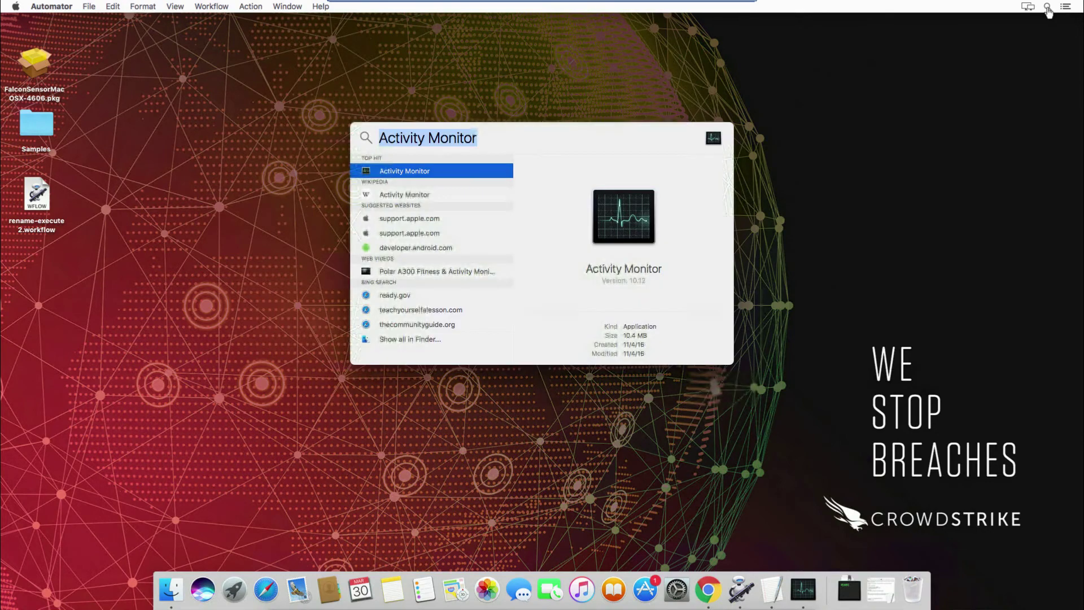
{"action": "type", "text": "ter"}
{"action": "key", "text": "Return"}
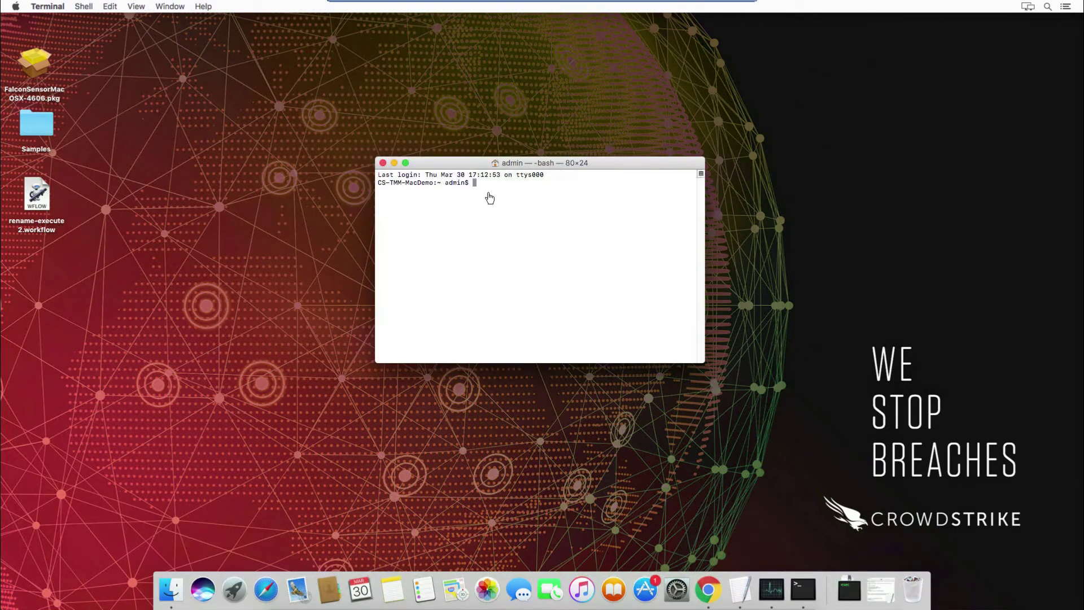
Step: Enter 'sudo defaults read /var/db/dslocal/nodes/Default/users/admin' using Tab completion, without running it
{"action": "type", "text": "sudo defaults read /var/db/dslocal/nodes/"}
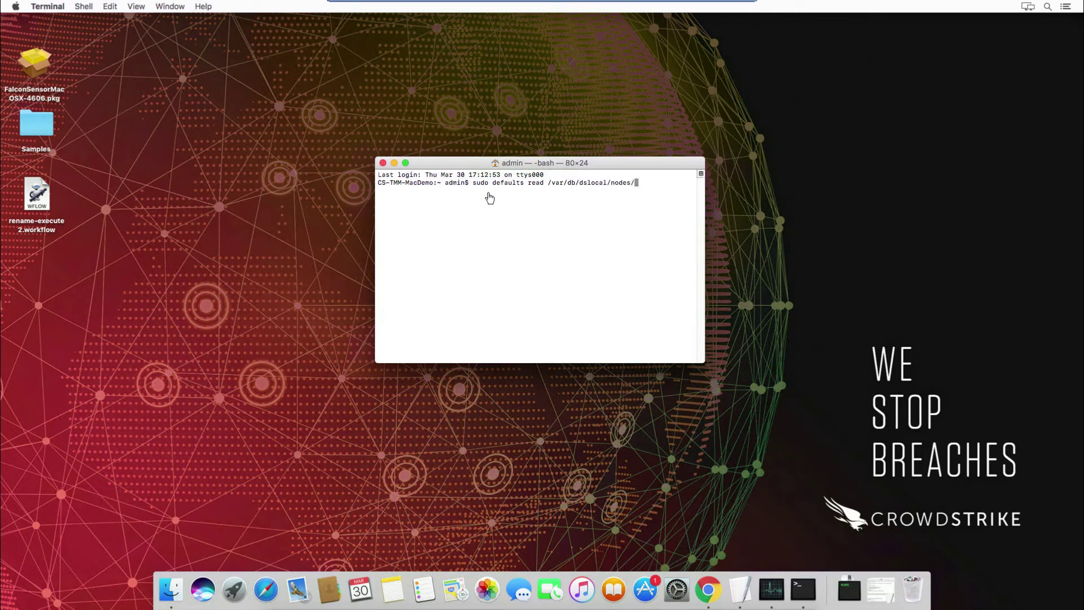
{"action": "type", "text": "Da"}
{"action": "key", "text": "Tab"}
{"action": "type", "text": "us"}
{"action": "key", "text": "Tab"}
{"action": "type", "text": "admin"}
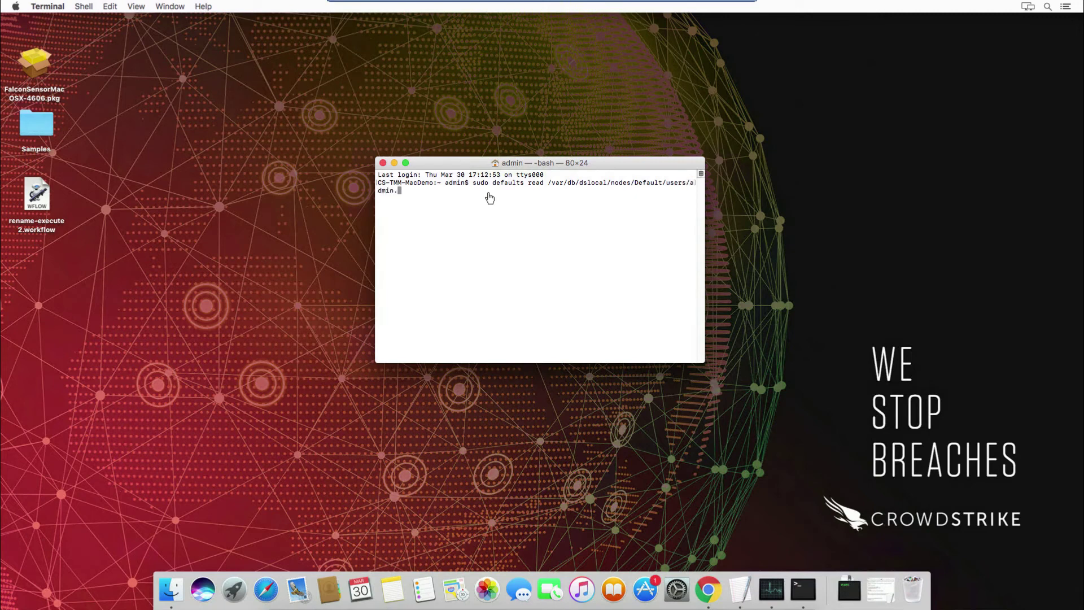
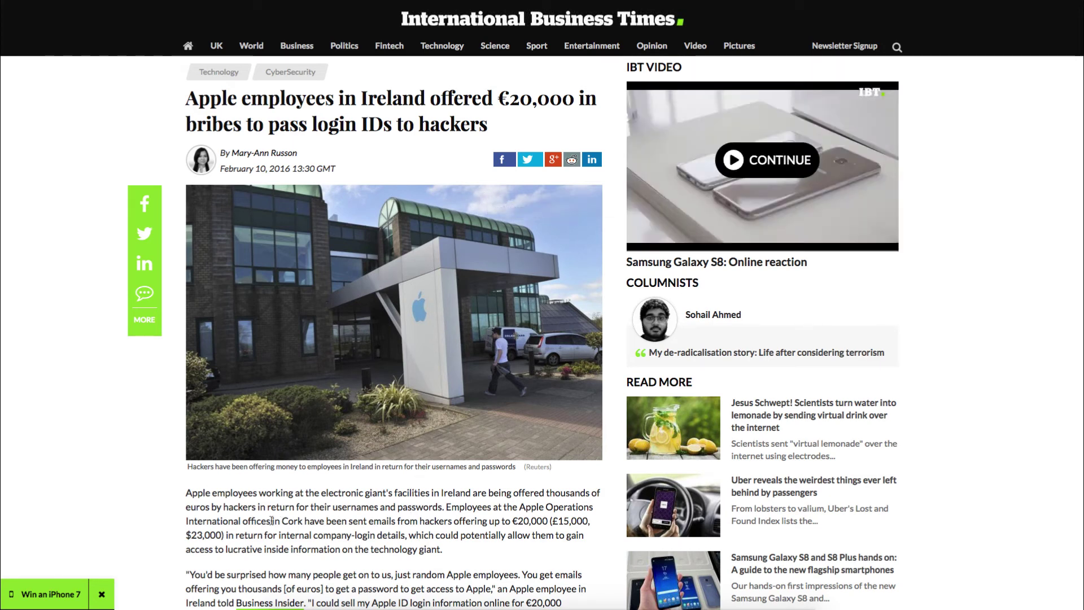
{"action": "left_click_drag", "start_coordinate": [272, 520], "coordinate": [429, 560]}
{"action": "left_click", "coordinate": [429, 563]}
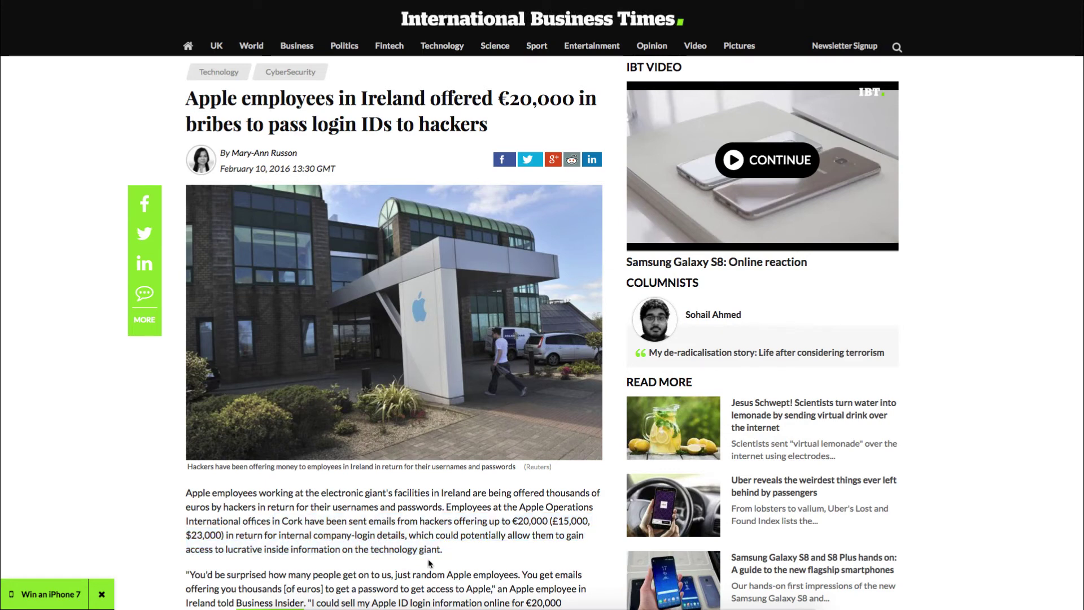
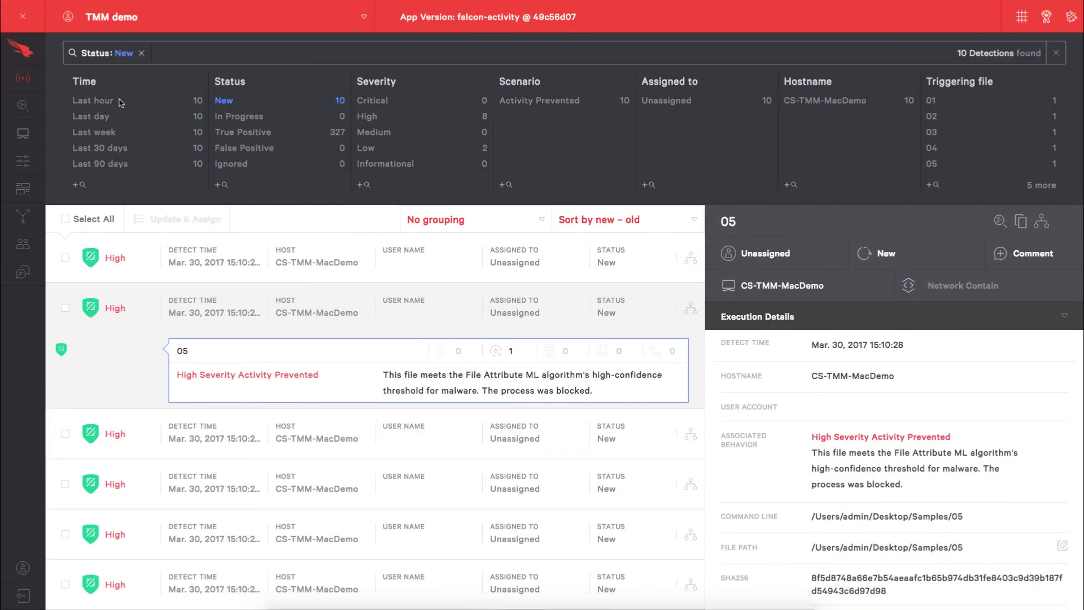
Step: Reload the Detections page to drop the Status: New filter and list all 339 detections
{"action": "key", "text": "super+r"}
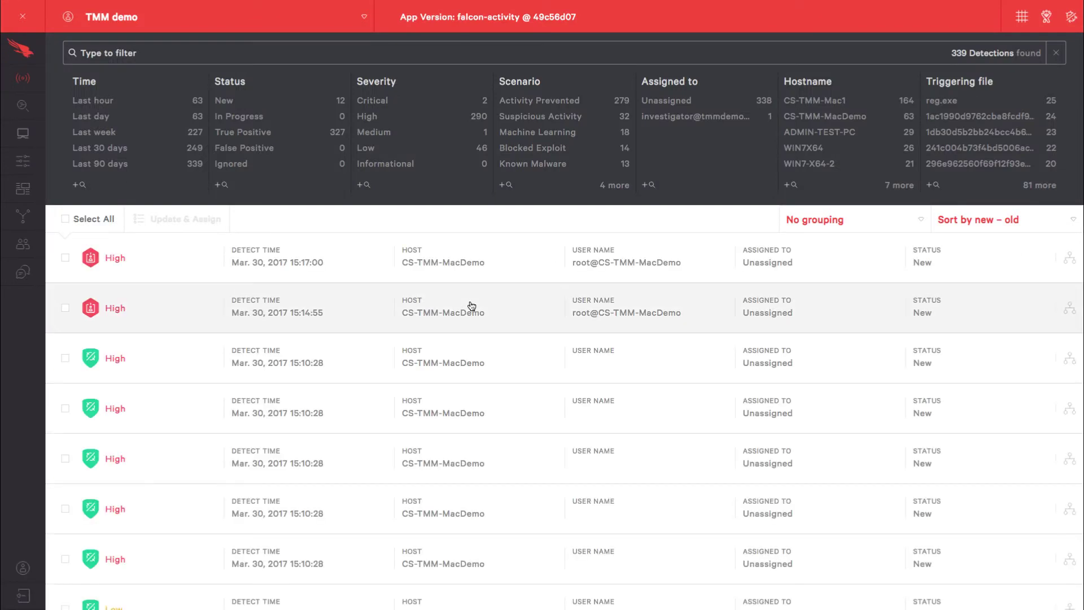
Step: Expand the 15:17:00 High detection to show the sudo → defaults tree and the defaults command line
{"action": "left_click", "coordinate": [328, 248]}
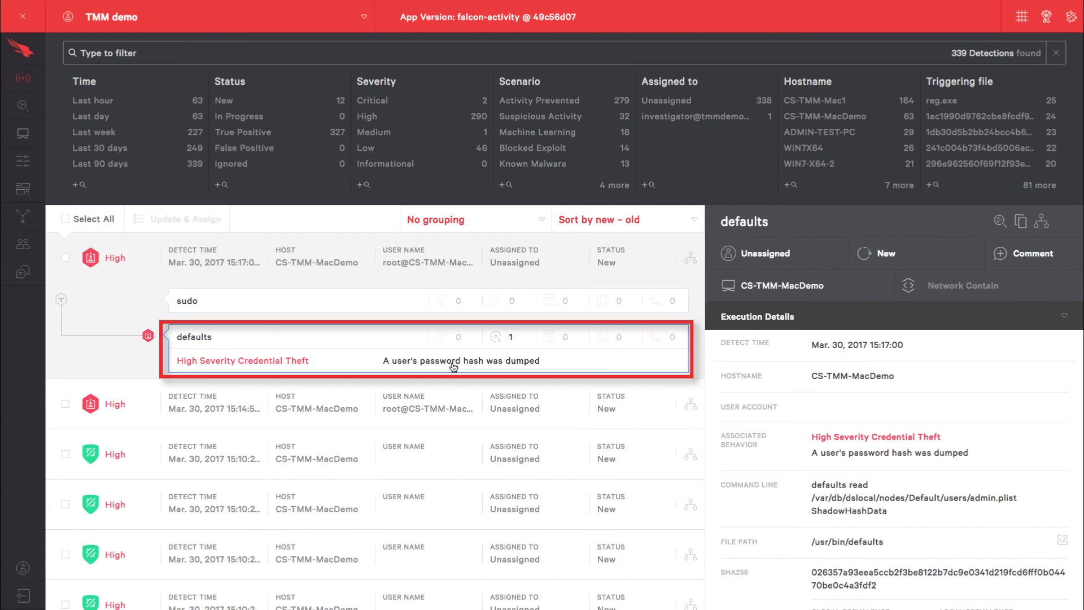
{"action": "scroll", "coordinate": [911, 447], "scroll_direction": "down", "scroll_amount": 2}
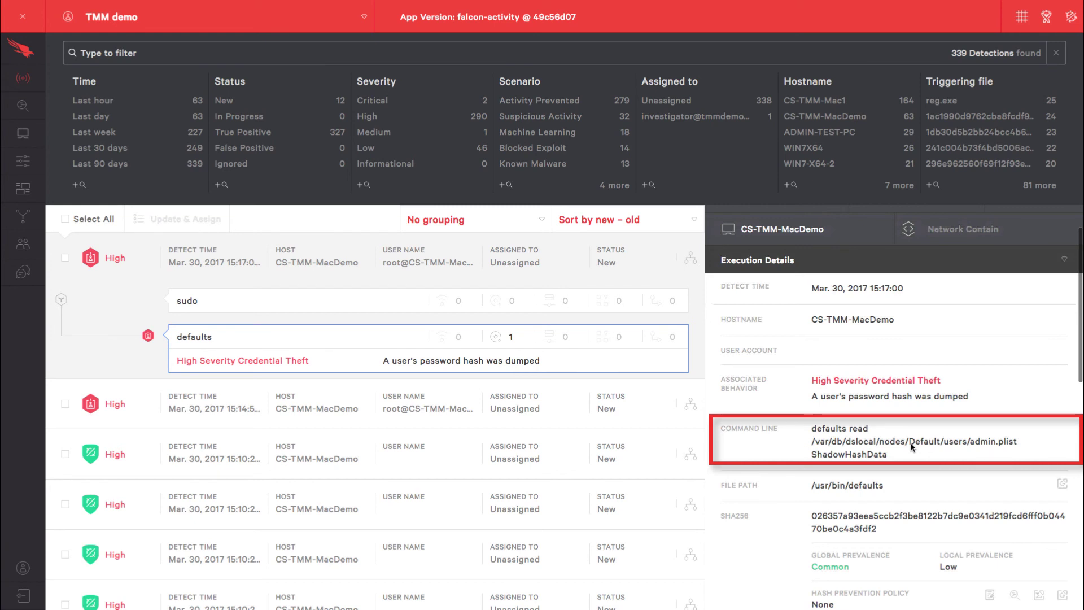
{"action": "scroll", "coordinate": [911, 447], "scroll_direction": "down", "scroll_amount": 3}
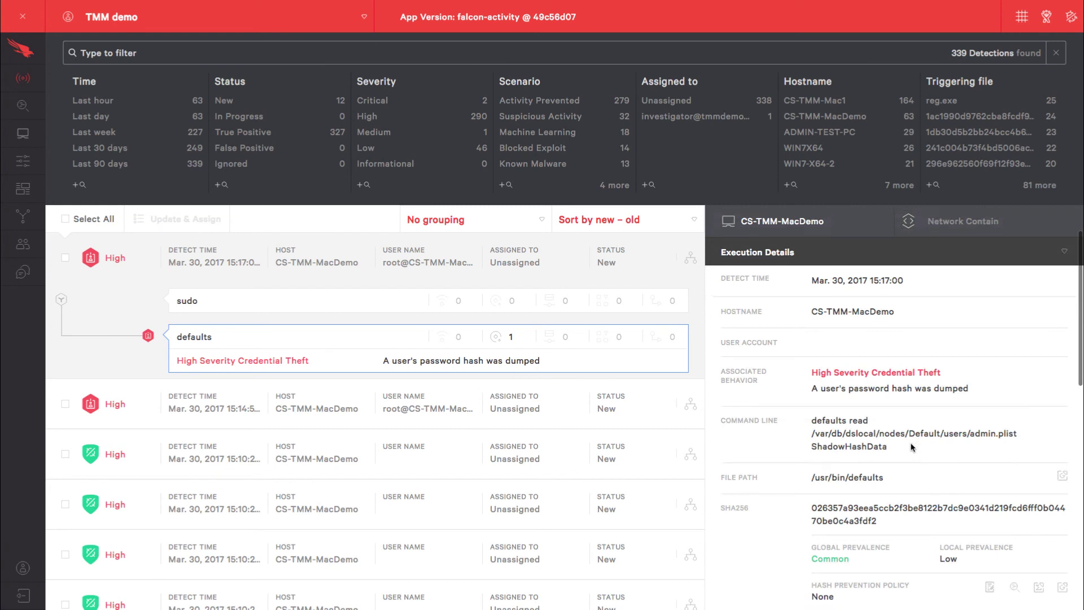
{"action": "scroll", "coordinate": [806, 531], "scroll_direction": "down", "scroll_amount": 8}
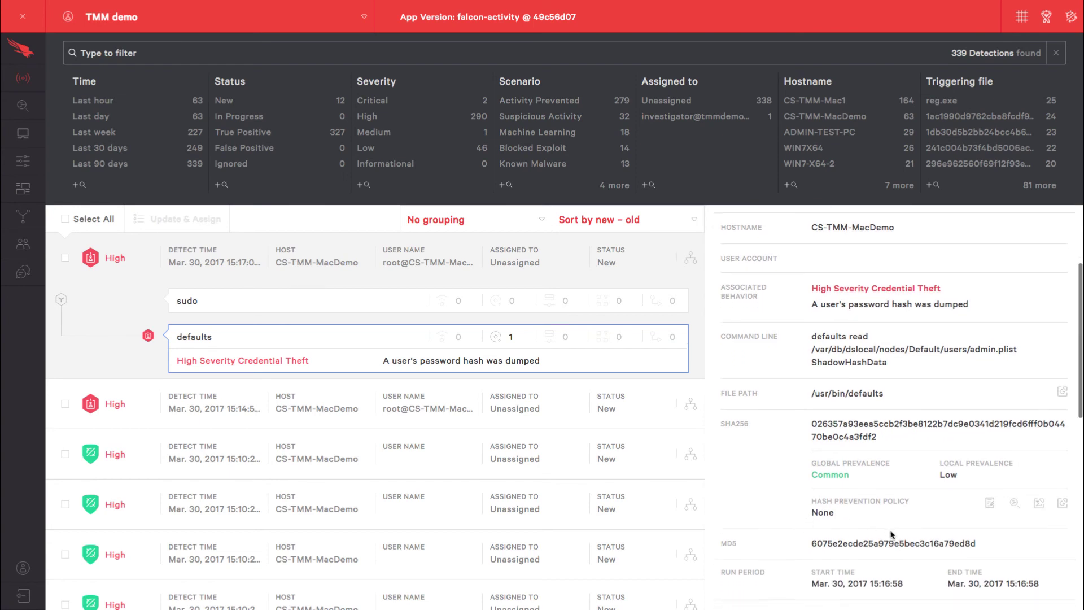
{"action": "scroll", "coordinate": [891, 535], "scroll_direction": "down", "scroll_amount": 6}
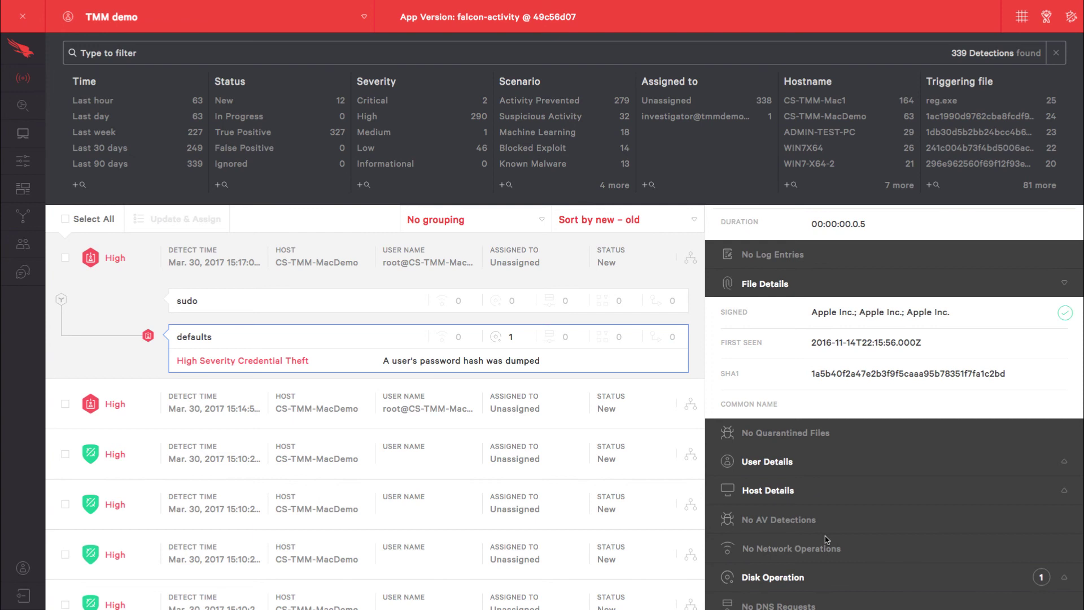
{"action": "scroll", "coordinate": [827, 539], "scroll_direction": "up", "scroll_amount": 10}
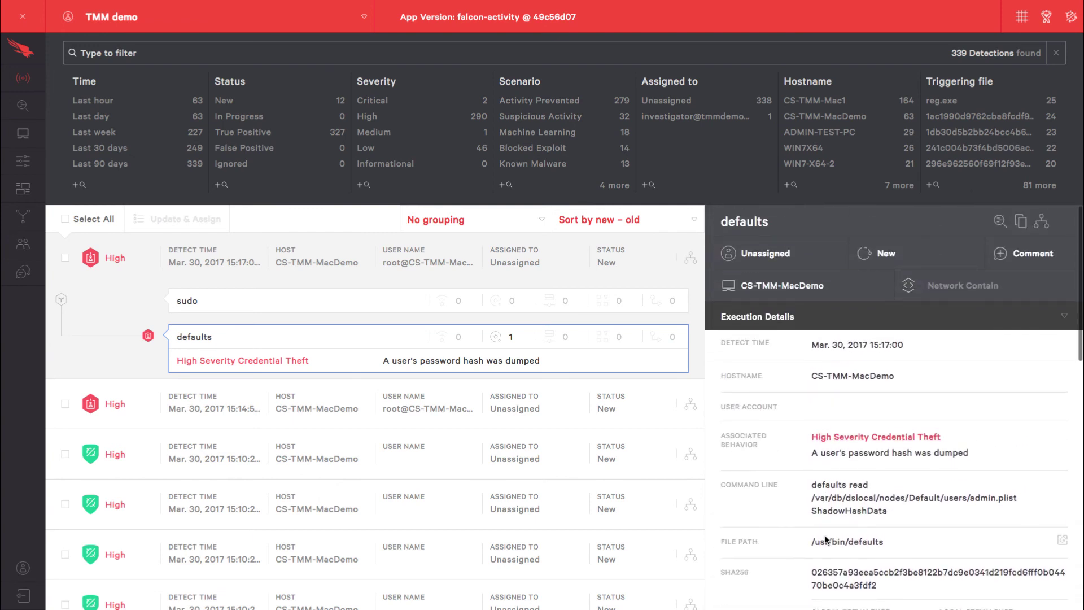